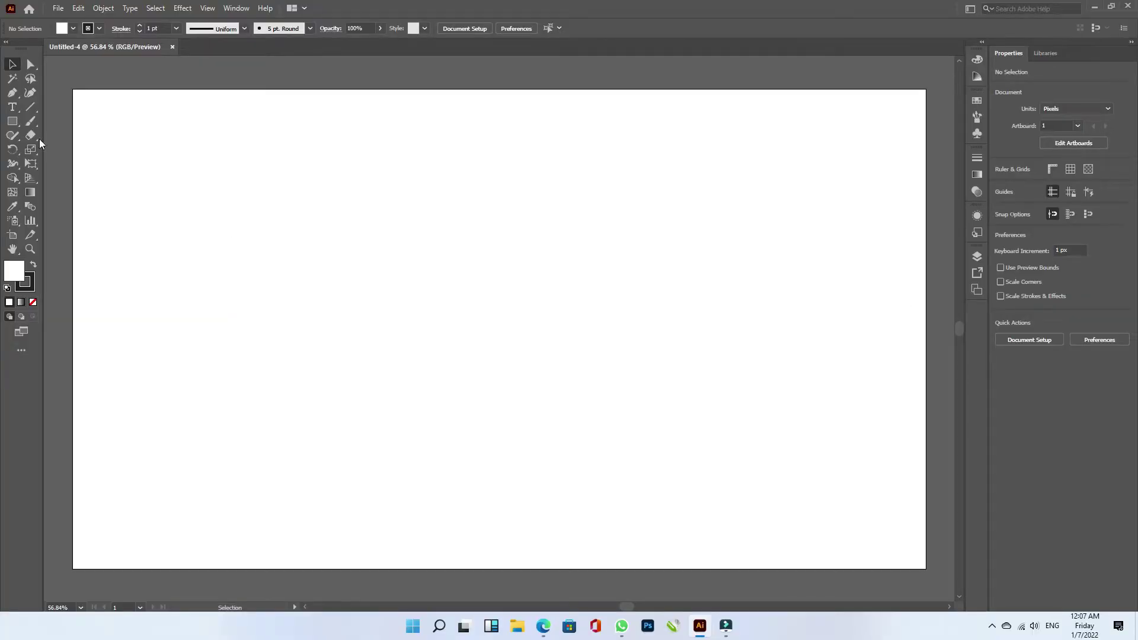
Step: Create a 1920 x 1080 px rectangle and centre it horizontally and vertically on the artboard
{"action": "left_click", "coordinate": [12, 122]}
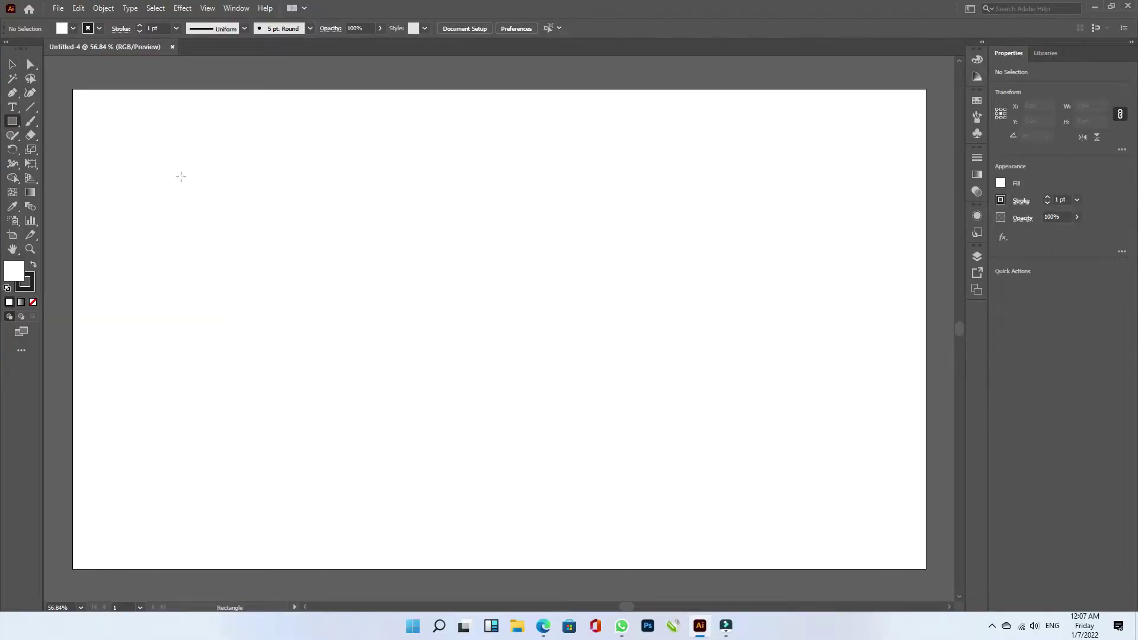
{"action": "left_click", "coordinate": [298, 197]}
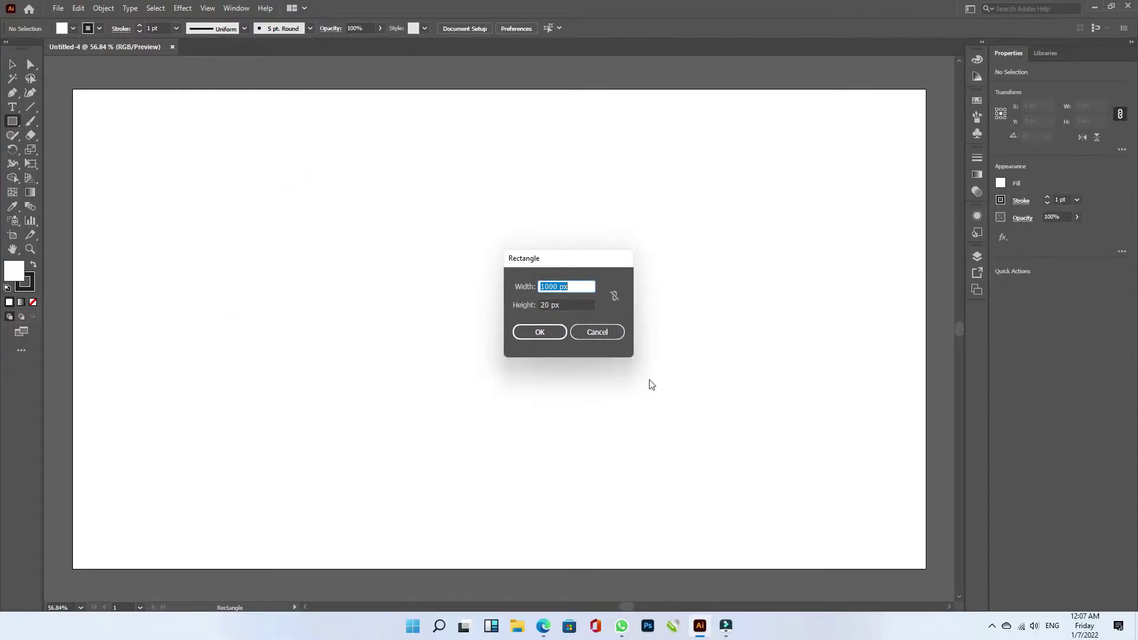
{"action": "type", "text": "1920"}
{"action": "key", "text": "Tab"}
{"action": "type", "text": "1"}
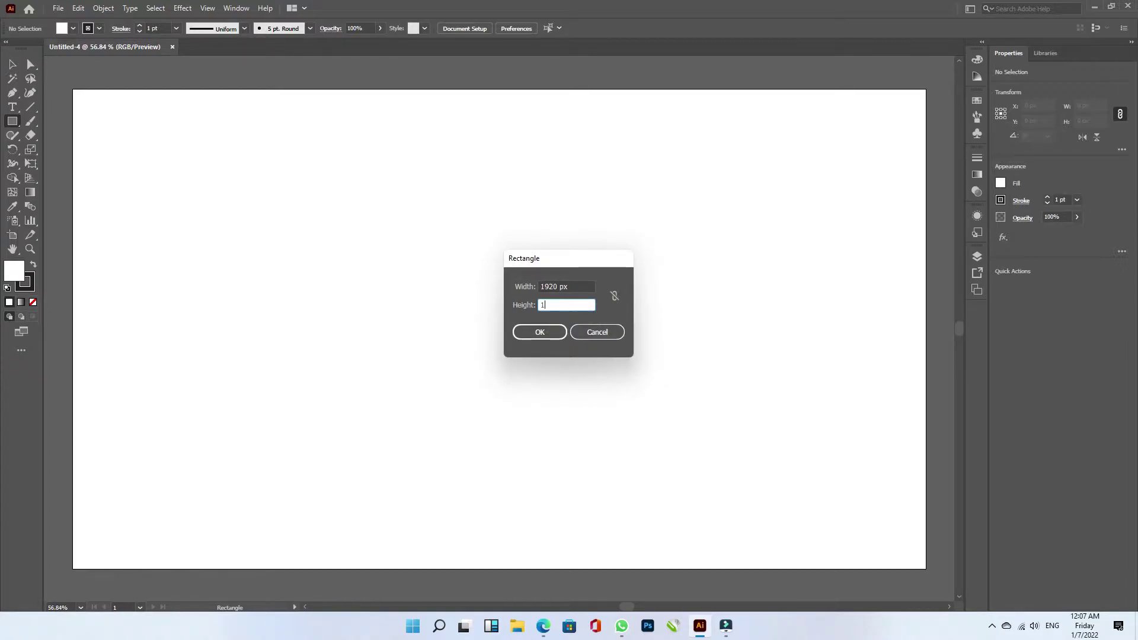
{"action": "left_click", "coordinate": [522, 332]}
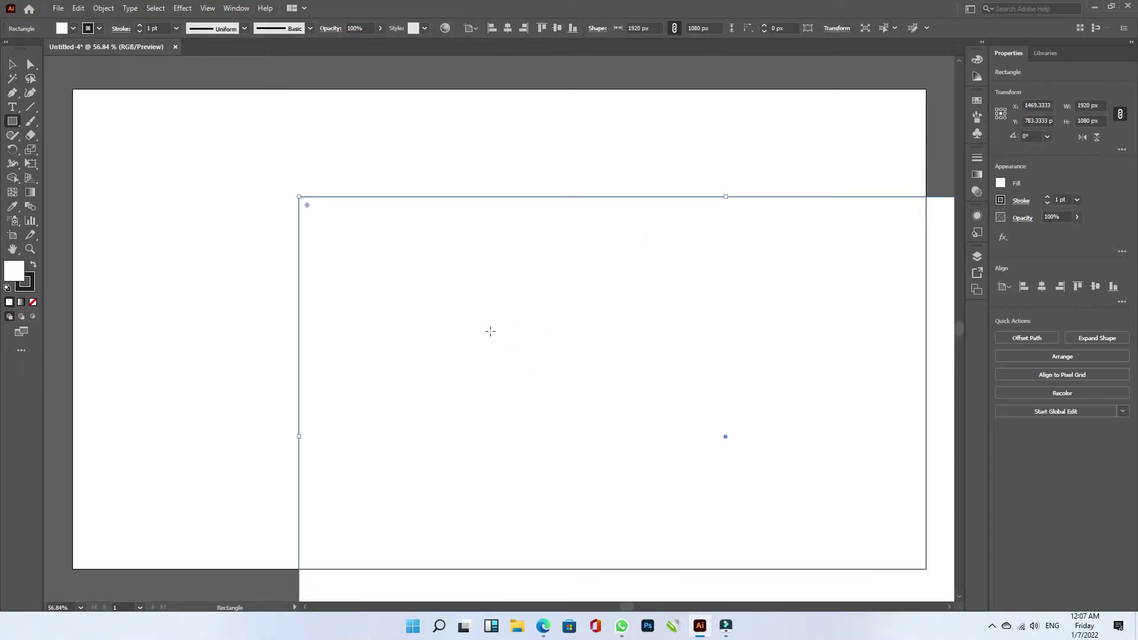
{"action": "left_click", "coordinate": [1042, 286]}
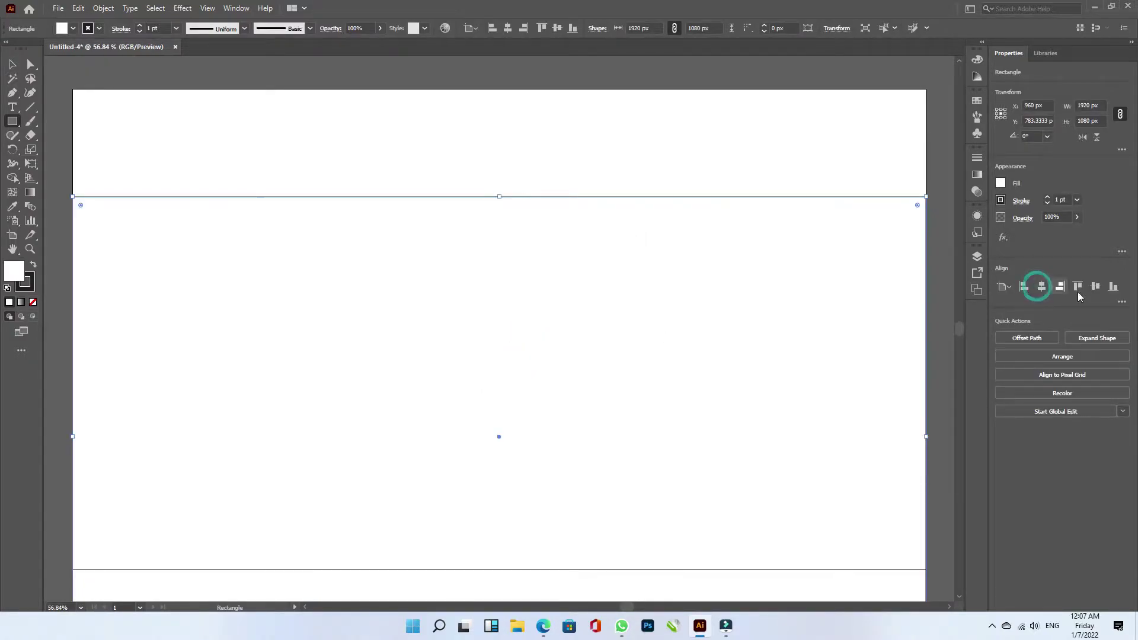
{"action": "left_click", "coordinate": [1095, 287]}
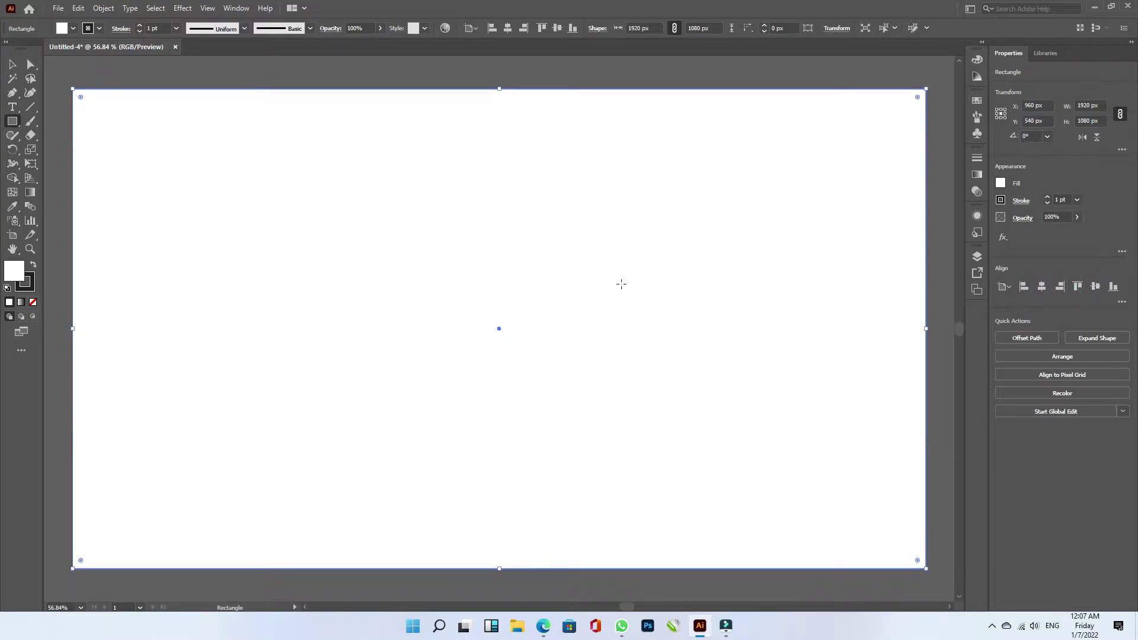
Step: Remove the rectangle's stroke and set its fill colour to hex 110205
{"action": "left_click", "coordinate": [30, 283]}
{"action": "left_click", "coordinate": [33, 302]}
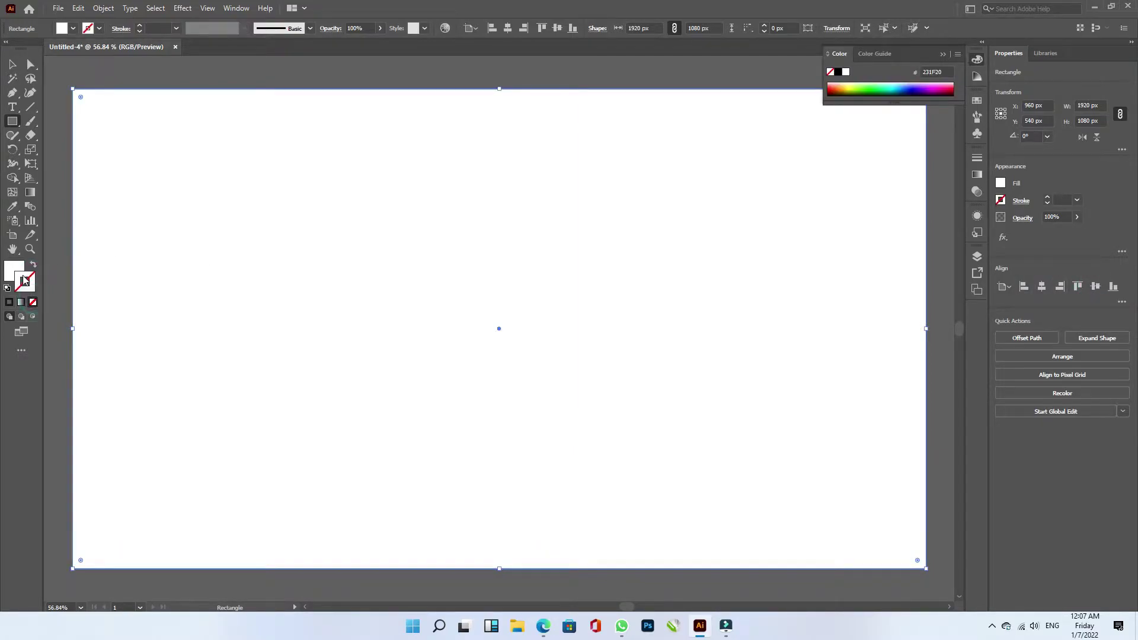
{"action": "left_click", "coordinate": [15, 273]}
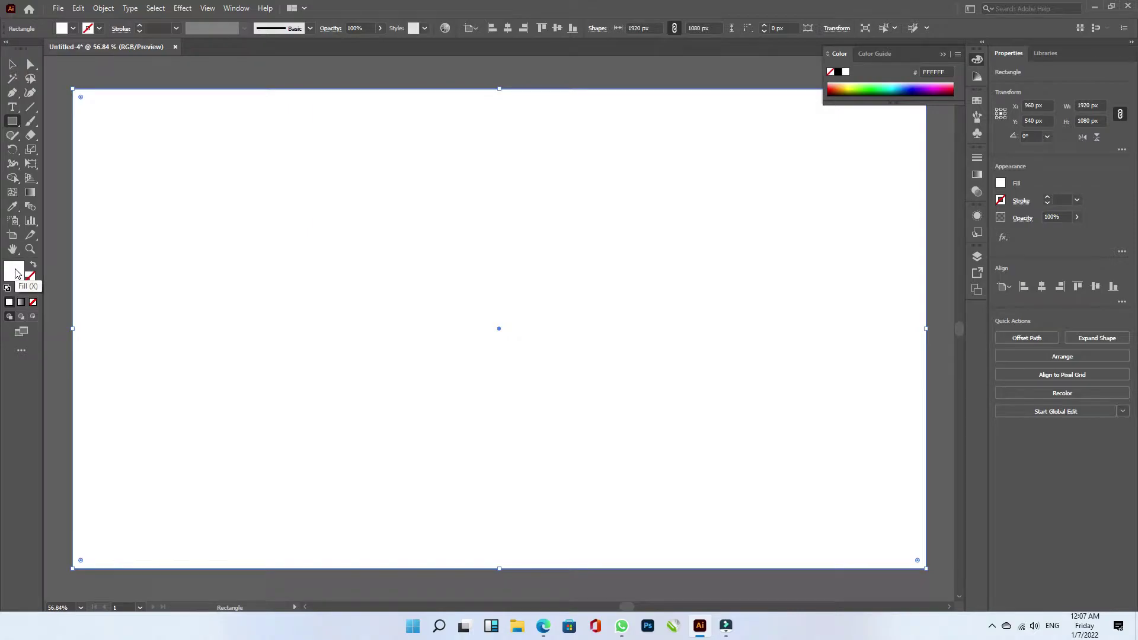
{"action": "double_click", "coordinate": [16, 274]}
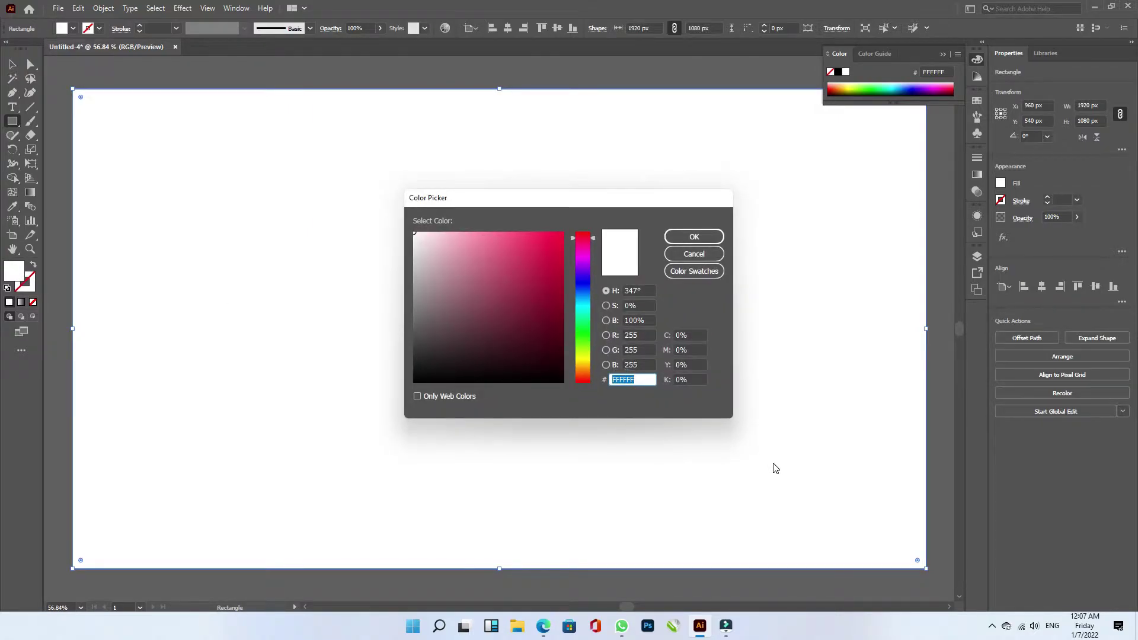
{"action": "type", "text": "110205"}
{"action": "key", "text": "Tab"}
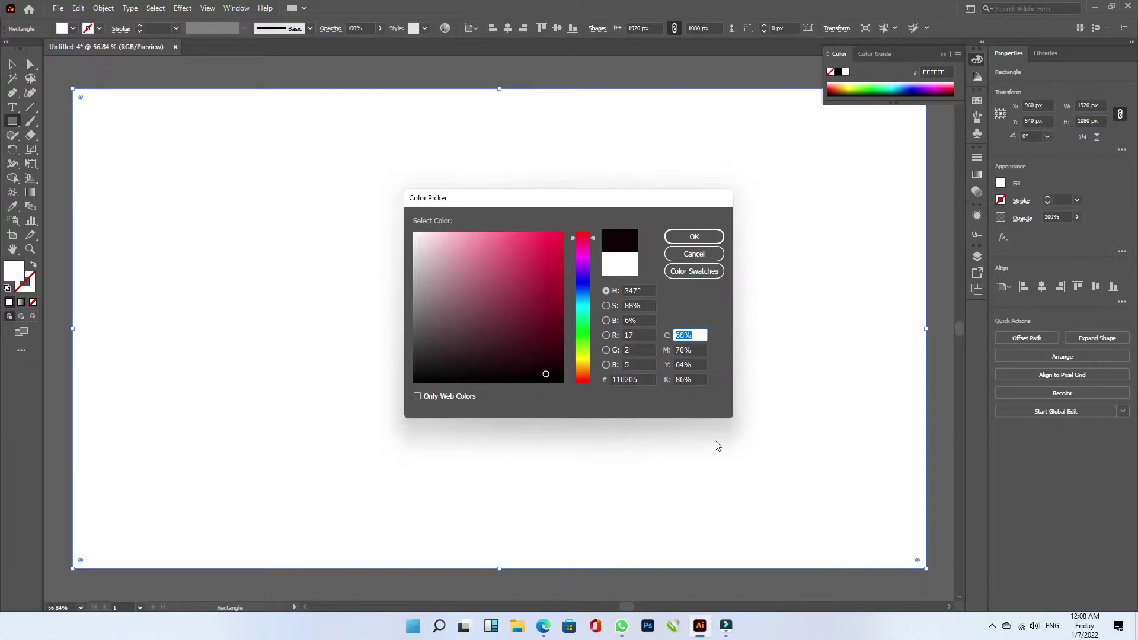
{"action": "left_click", "coordinate": [683, 240]}
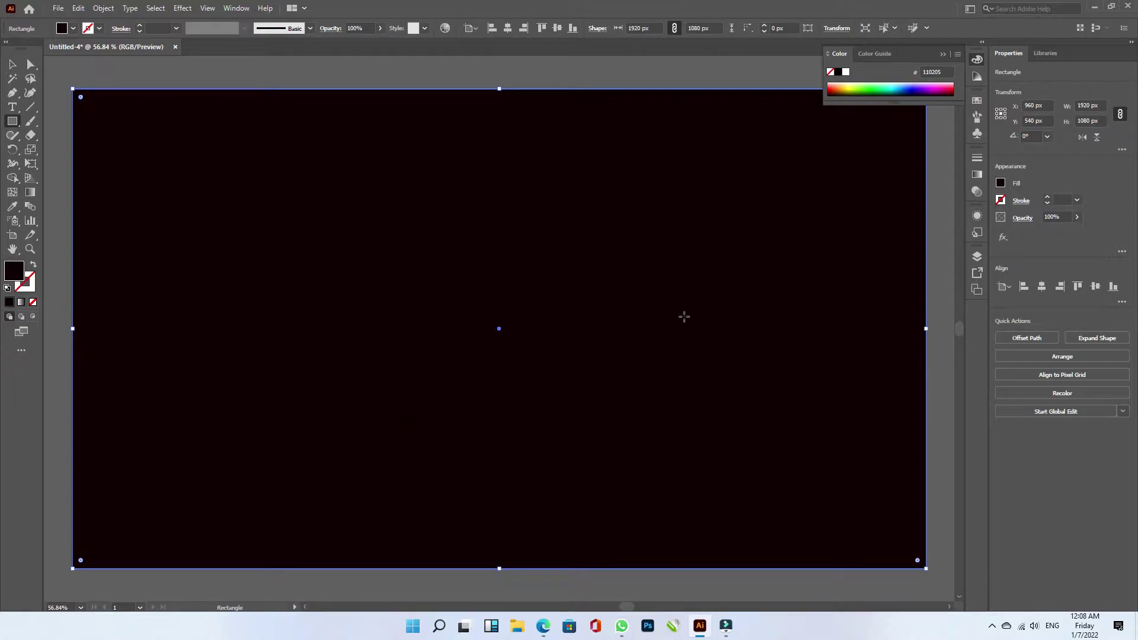
Step: Lock Layer 1 holding the background and add a new layer above it
{"action": "left_click", "coordinate": [977, 256]}
{"action": "left_click", "coordinate": [844, 270]}
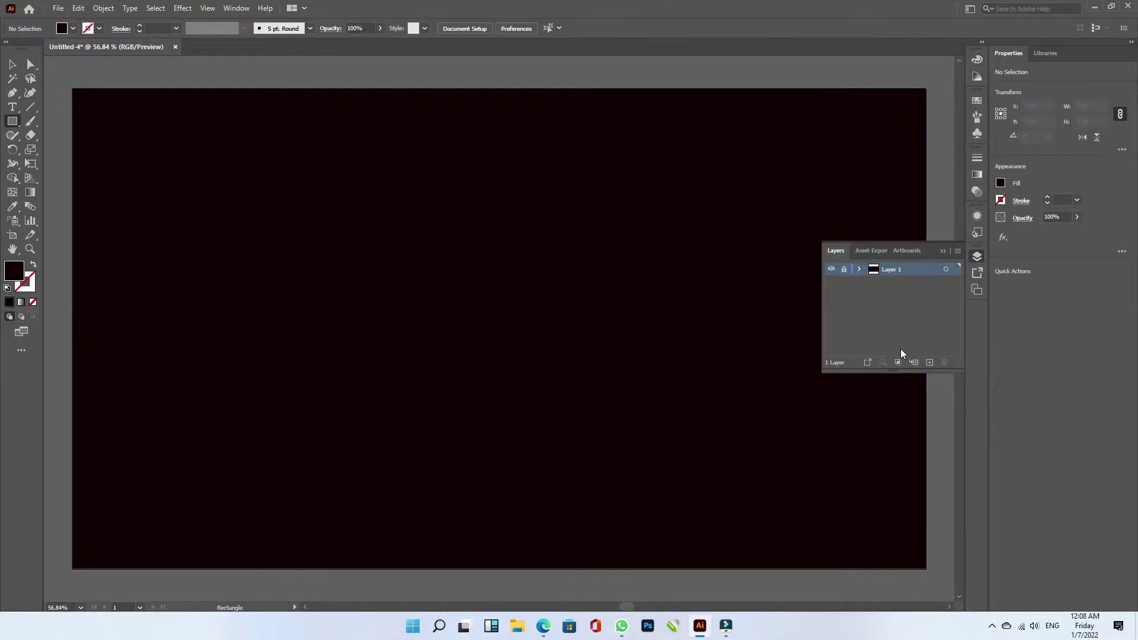
{"action": "left_click", "coordinate": [929, 363]}
{"action": "left_click", "coordinate": [978, 257]}
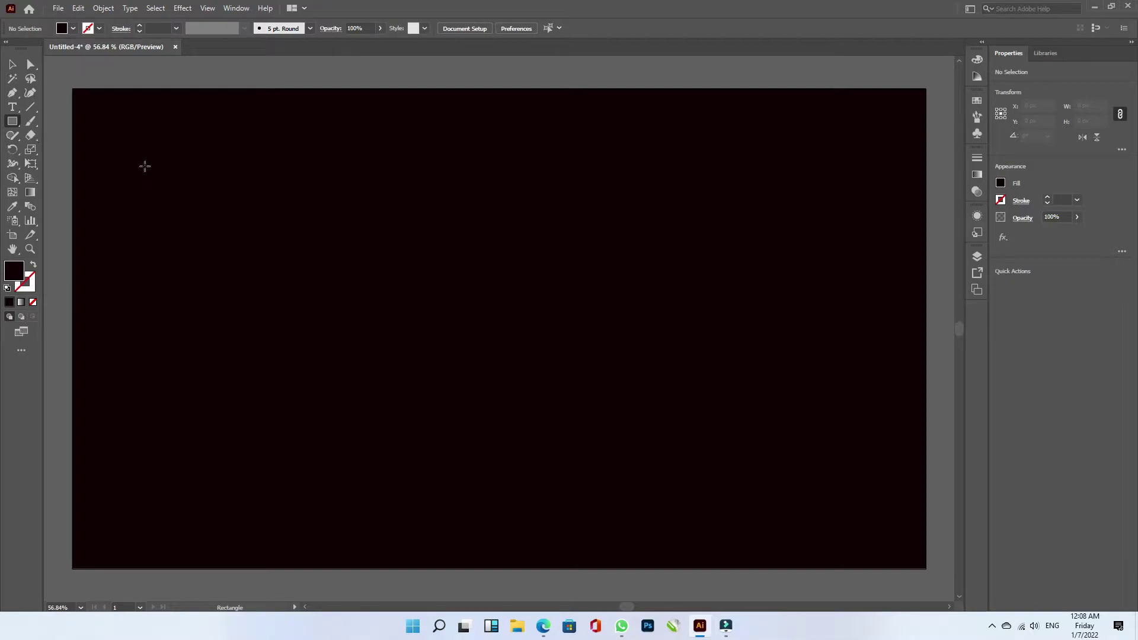
{"action": "left_click", "coordinate": [277, 231]}
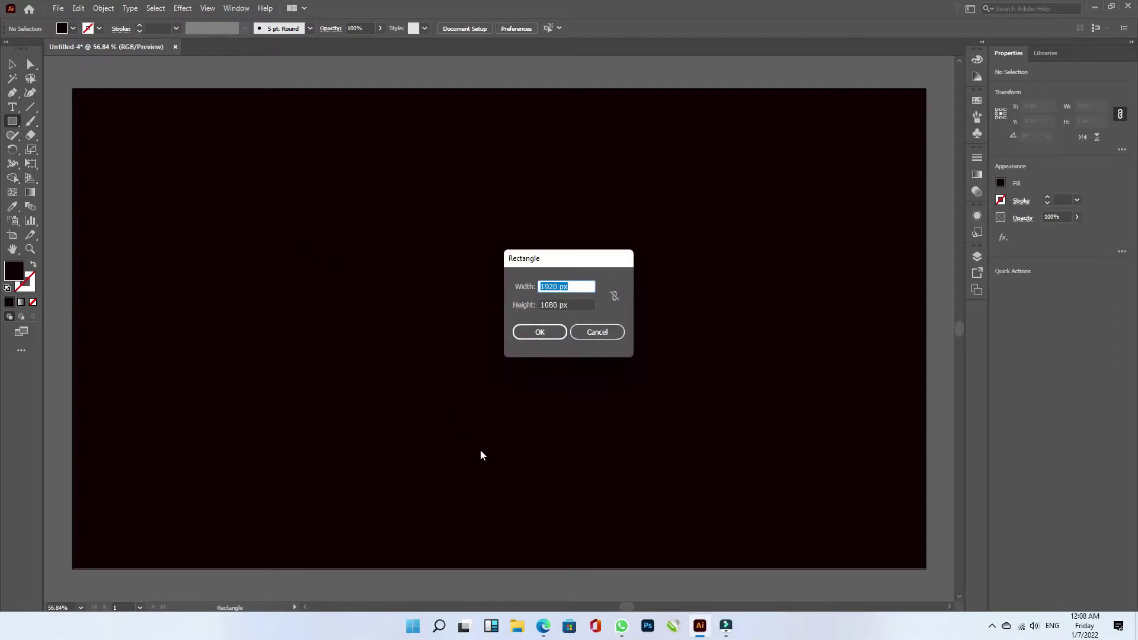
{"action": "type", "text": "1000"}
{"action": "key", "text": "Tab"}
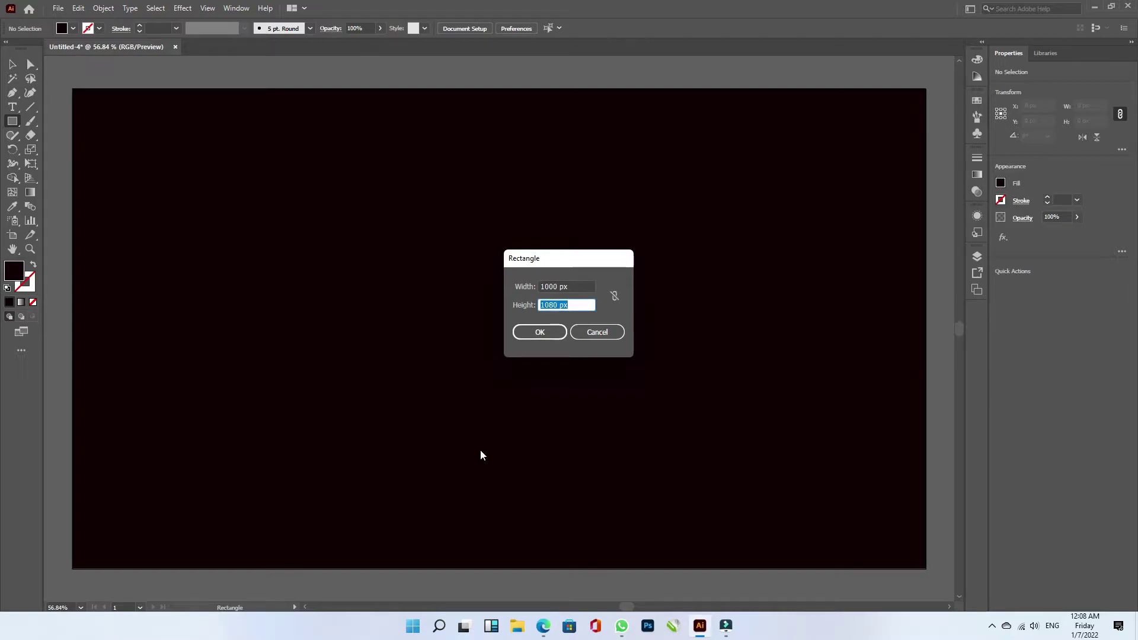
{"action": "type", "text": "4"}
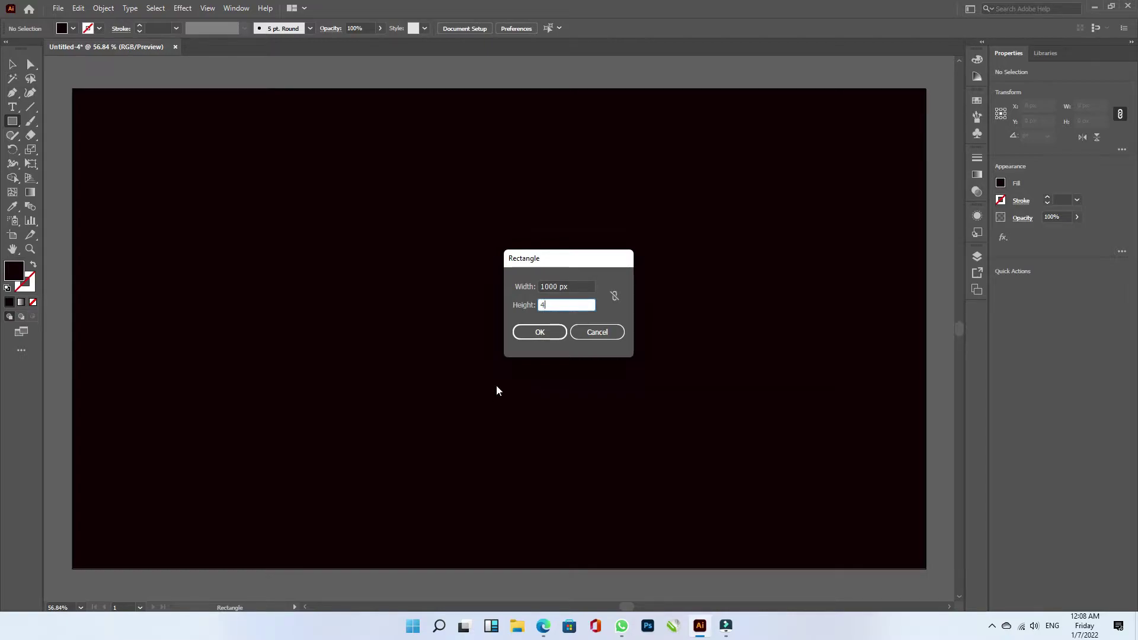
{"action": "left_click", "coordinate": [524, 331]}
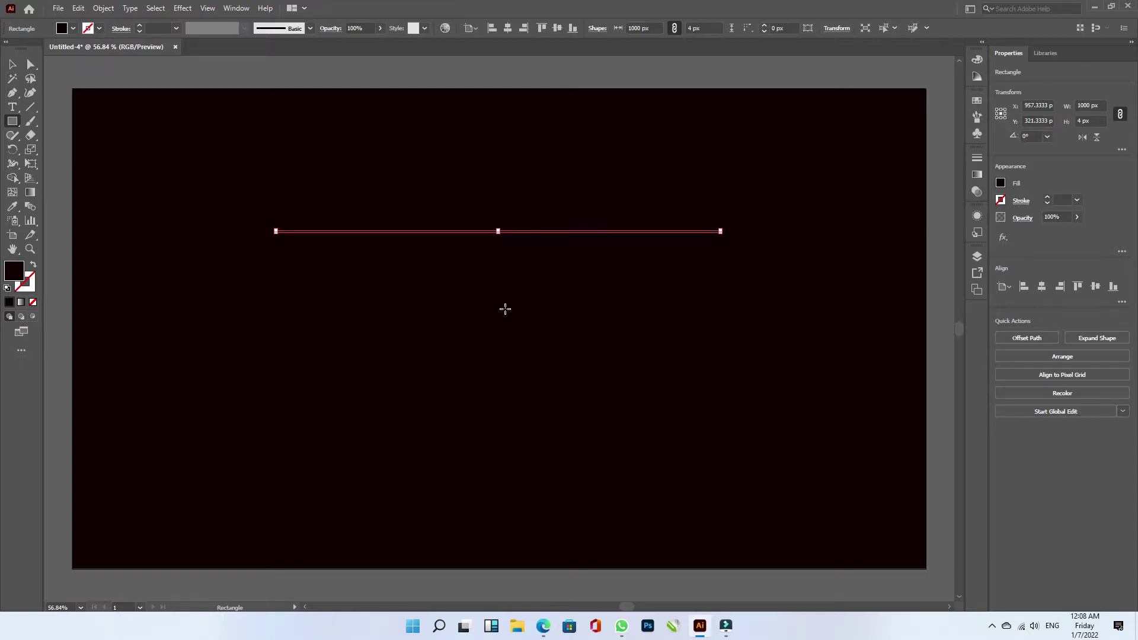
{"action": "key", "text": "ctrl+z"}
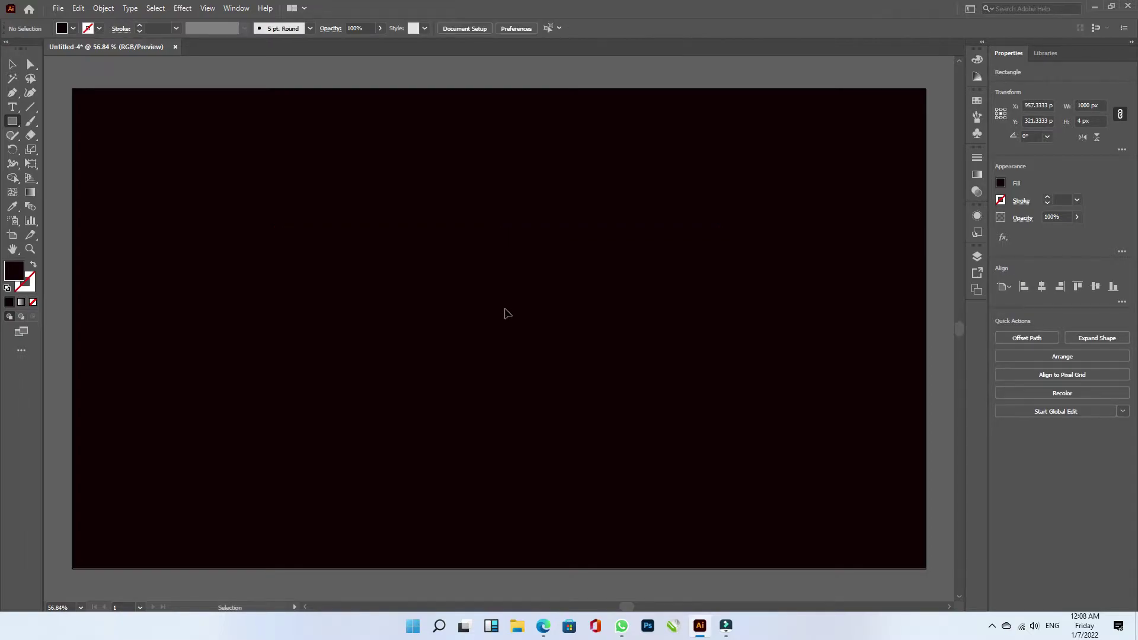
Step: Create a 1000 x 25 px rectangle and centre it horizontally and vertically on the artboard
{"action": "left_click", "coordinate": [18, 121]}
{"action": "left_click", "coordinate": [395, 245]}
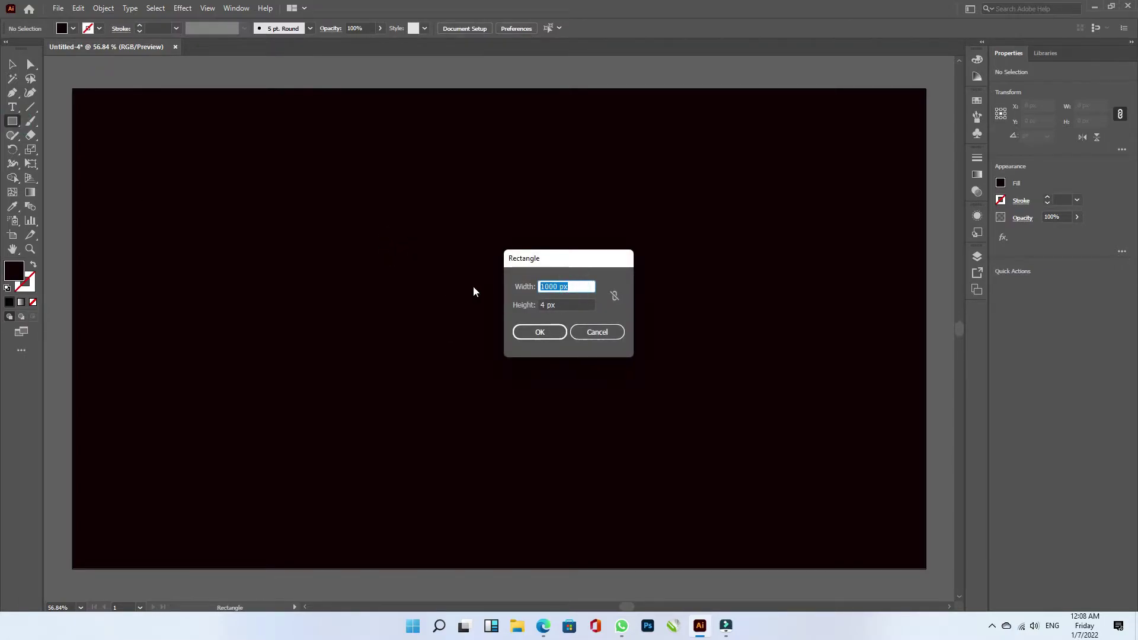
{"action": "type", "text": "1000"}
{"action": "key", "text": "Tab"}
{"action": "type", "text": "2"}
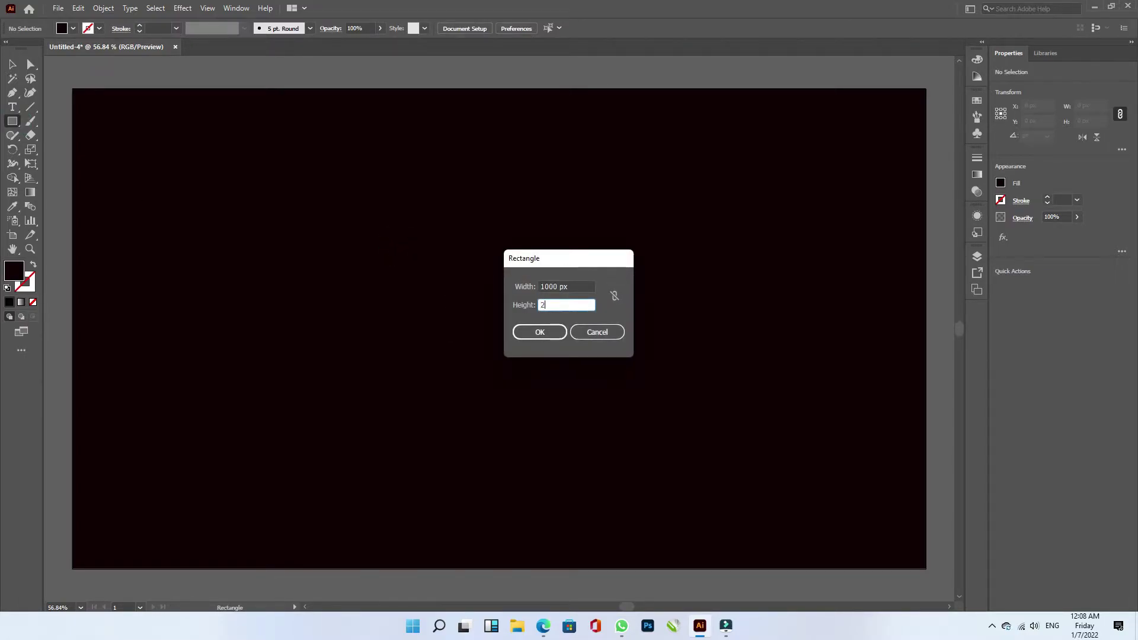
{"action": "left_click", "coordinate": [555, 332]}
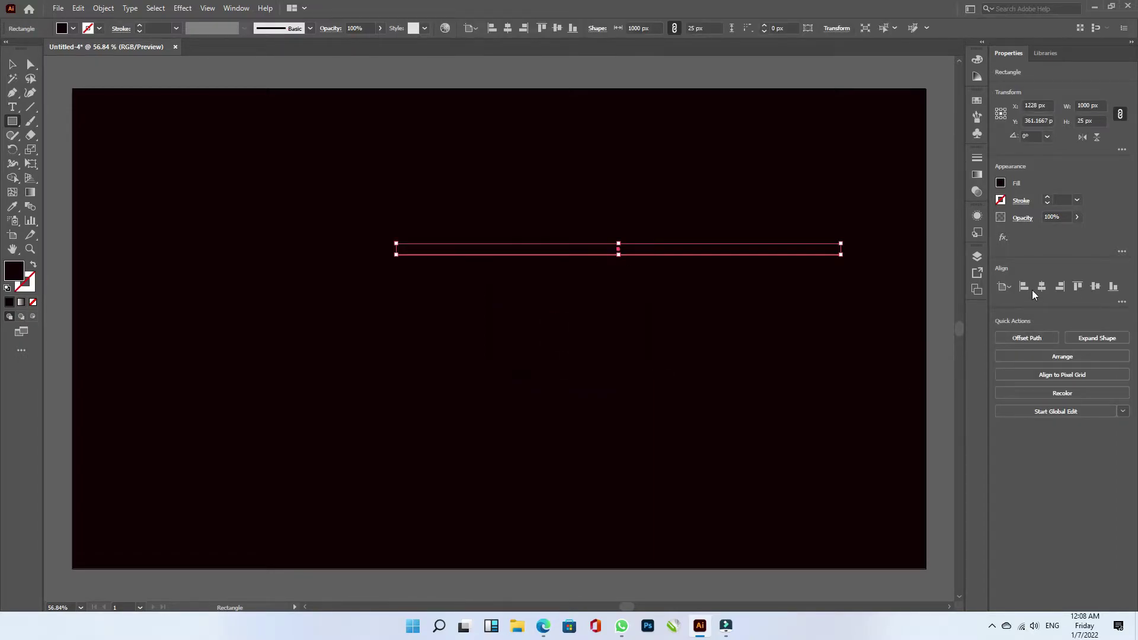
{"action": "left_click", "coordinate": [1041, 286]}
{"action": "left_click", "coordinate": [1095, 287]}
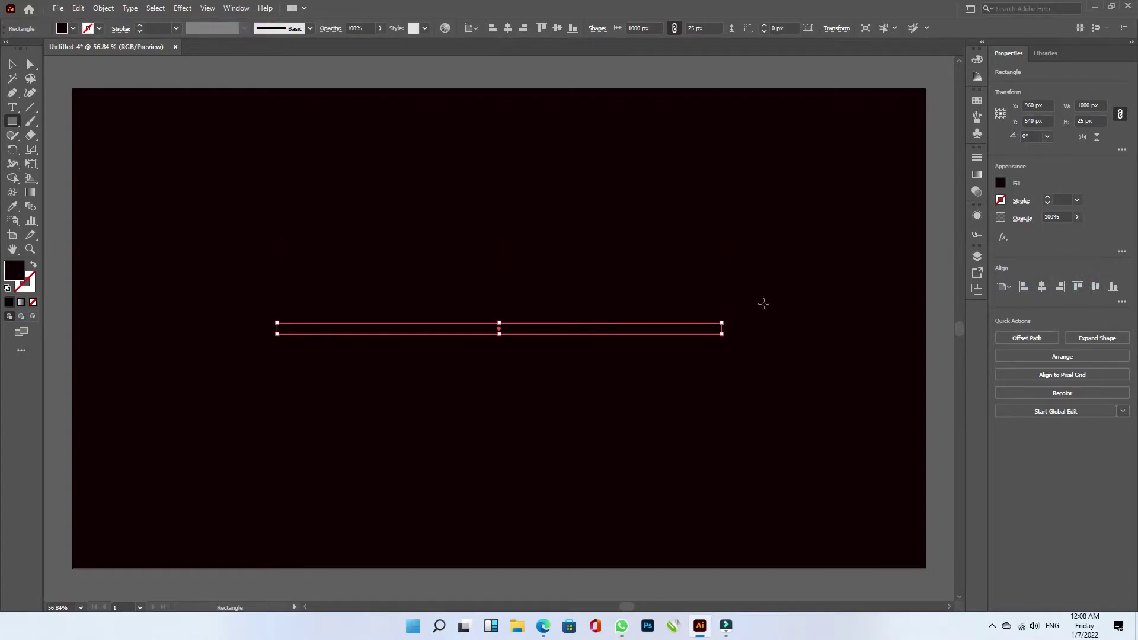
Step: Fill the thin centred rectangle with white
{"action": "left_click", "coordinate": [12, 64]}
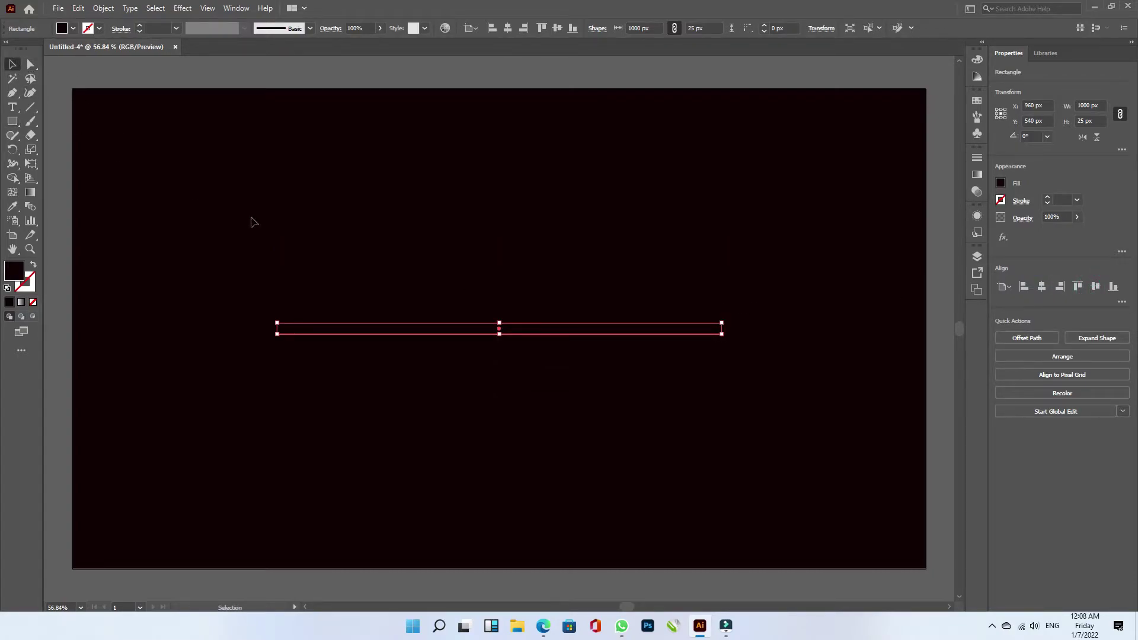
{"action": "left_click", "coordinate": [100, 29]}
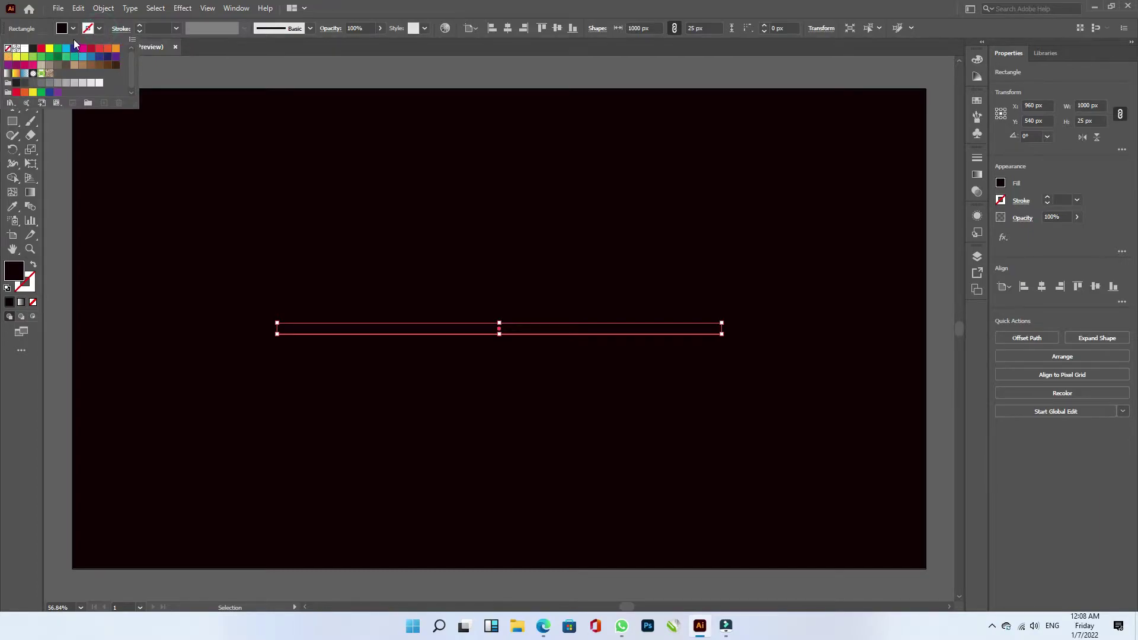
{"action": "left_click", "coordinate": [72, 29]}
{"action": "left_click", "coordinate": [72, 30]}
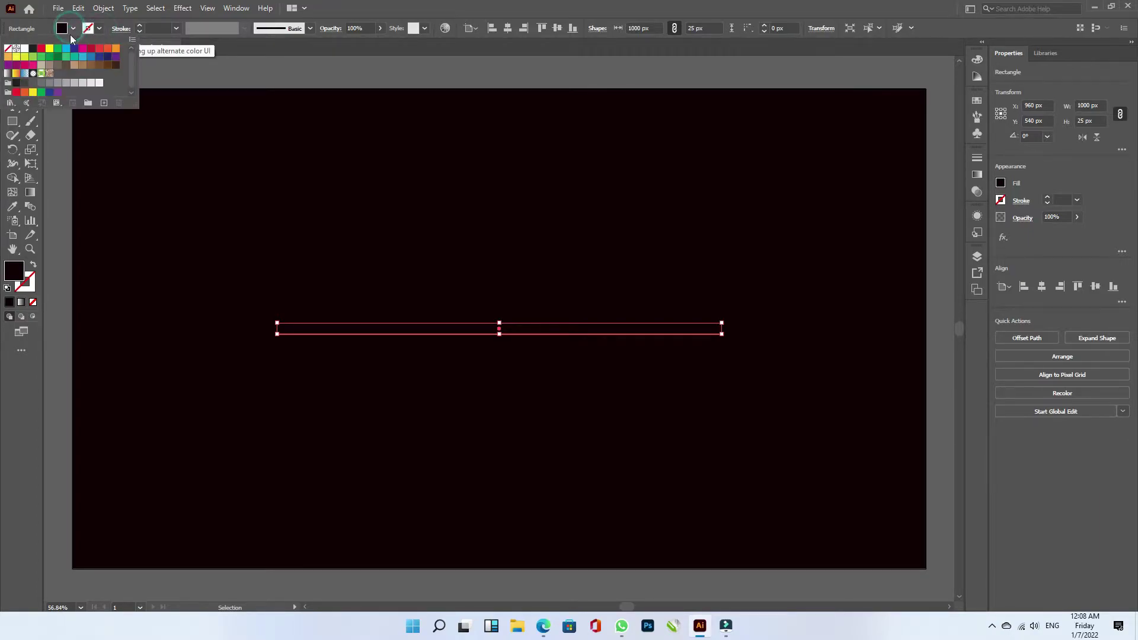
{"action": "left_click", "coordinate": [24, 48]}
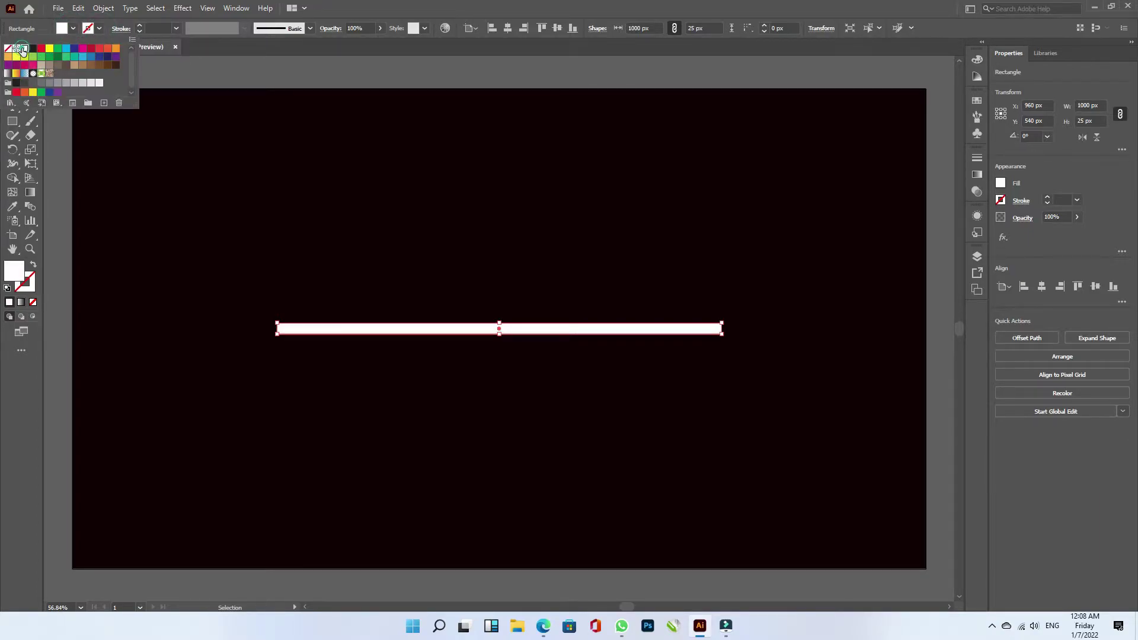
{"action": "left_click", "coordinate": [687, 9]}
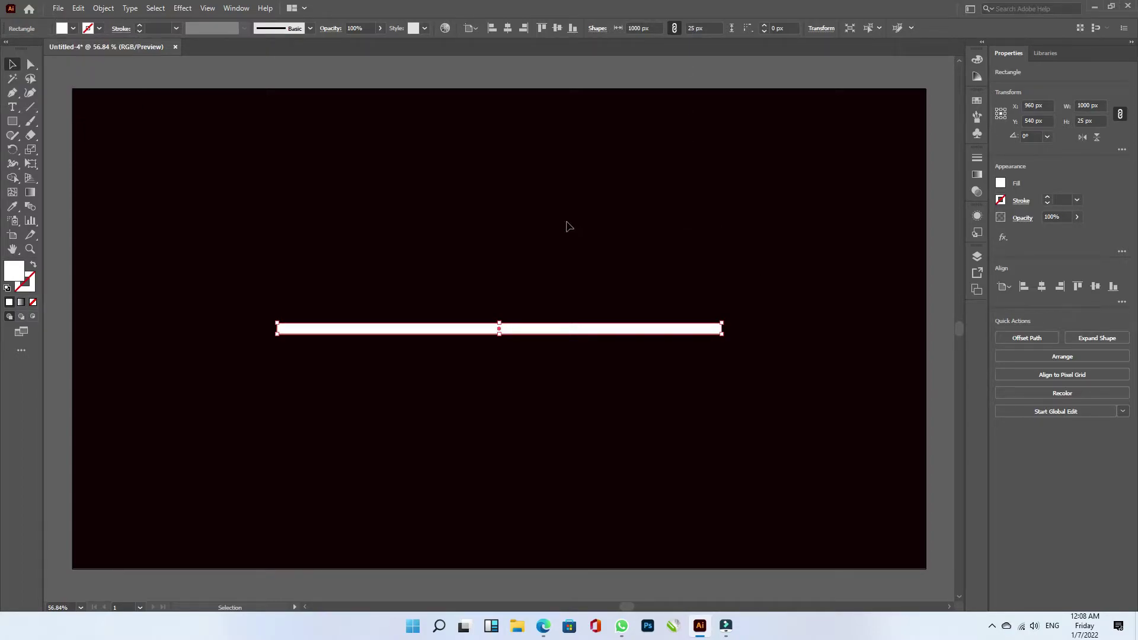
Step: Round all corners of the white bar fully, to a 12.5 px radius
{"action": "left_click", "coordinate": [31, 64]}
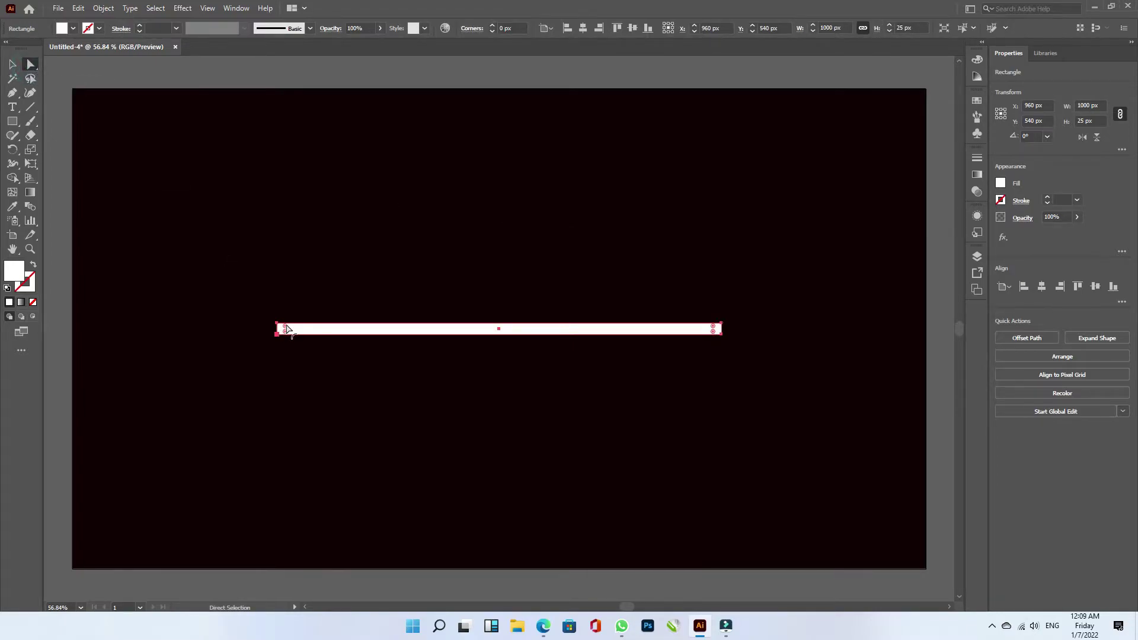
{"action": "left_click_drag", "start_coordinate": [284, 329], "coordinate": [287, 331]}
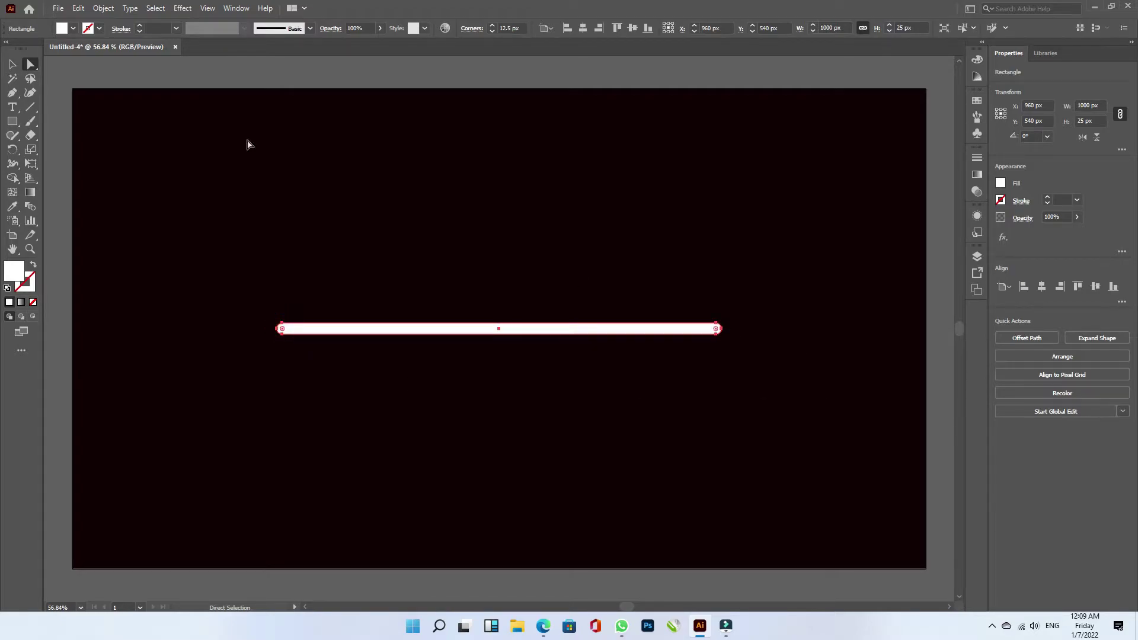
{"action": "left_click", "coordinate": [12, 64]}
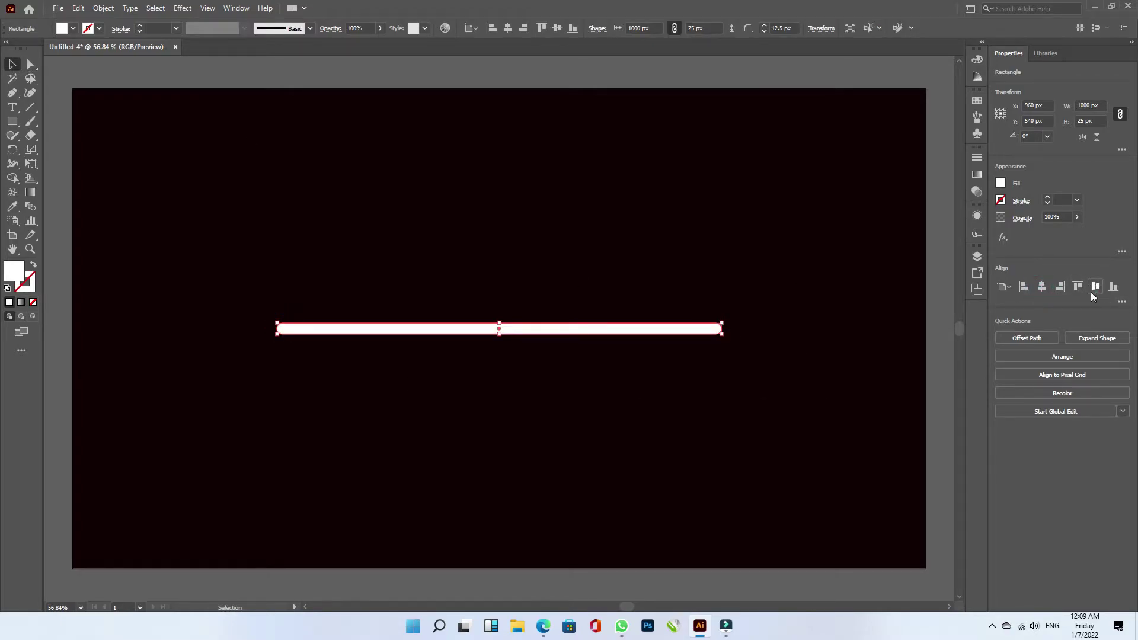
Step: Offset the white bar's path by 70 px with miter joins and a miter limit of 4
{"action": "left_click", "coordinate": [96, 11]}
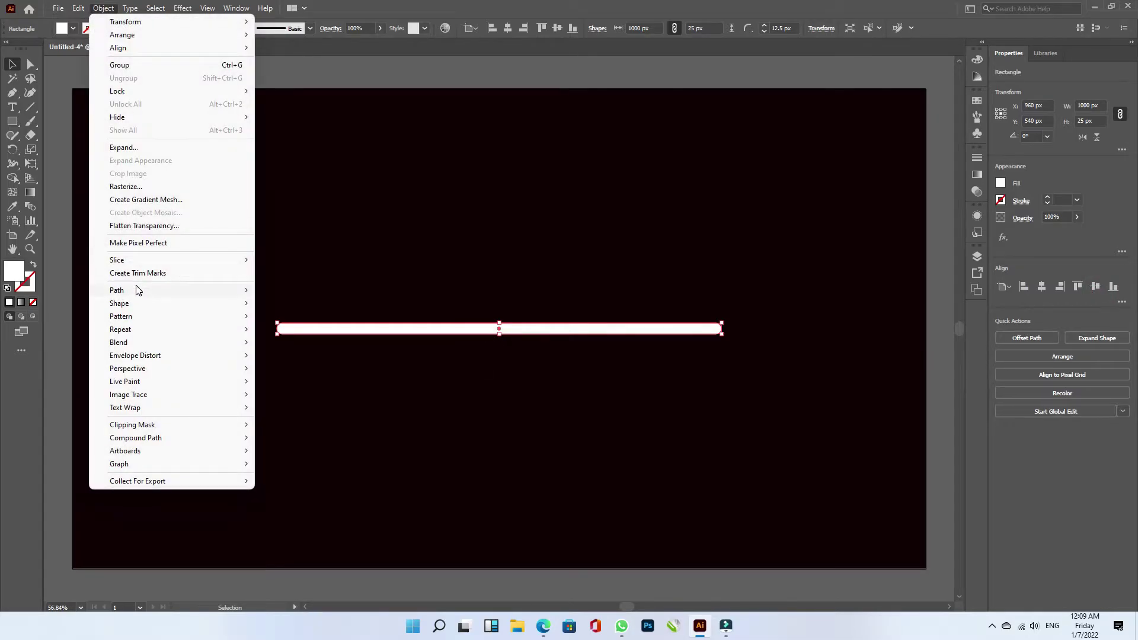
{"action": "mouse_move", "coordinate": [137, 290]}
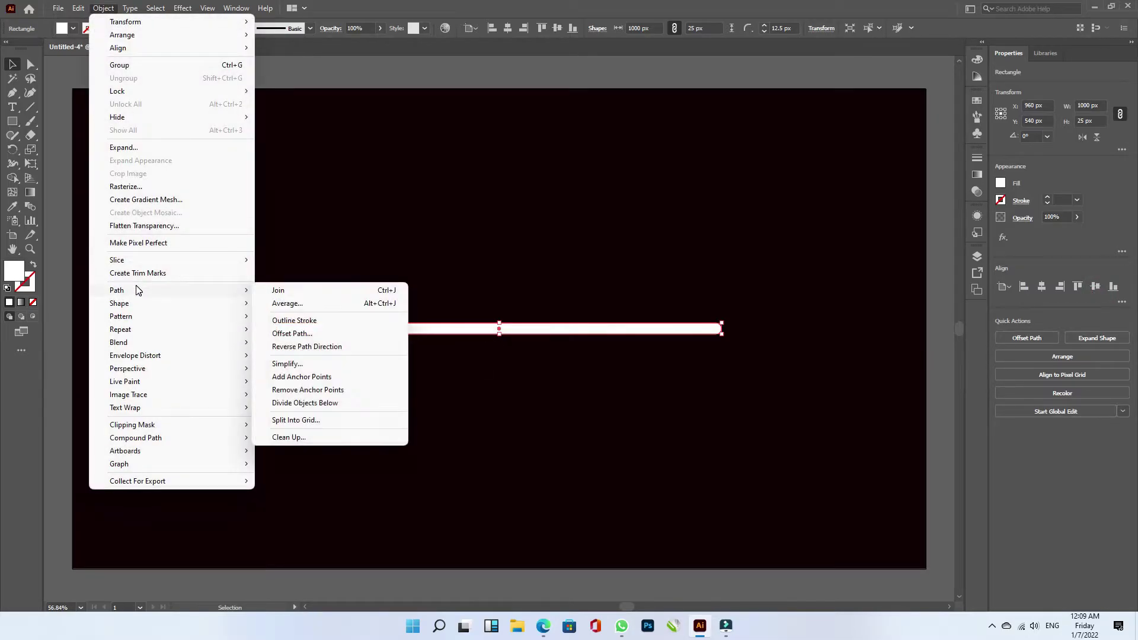
{"action": "left_click", "coordinate": [330, 337]}
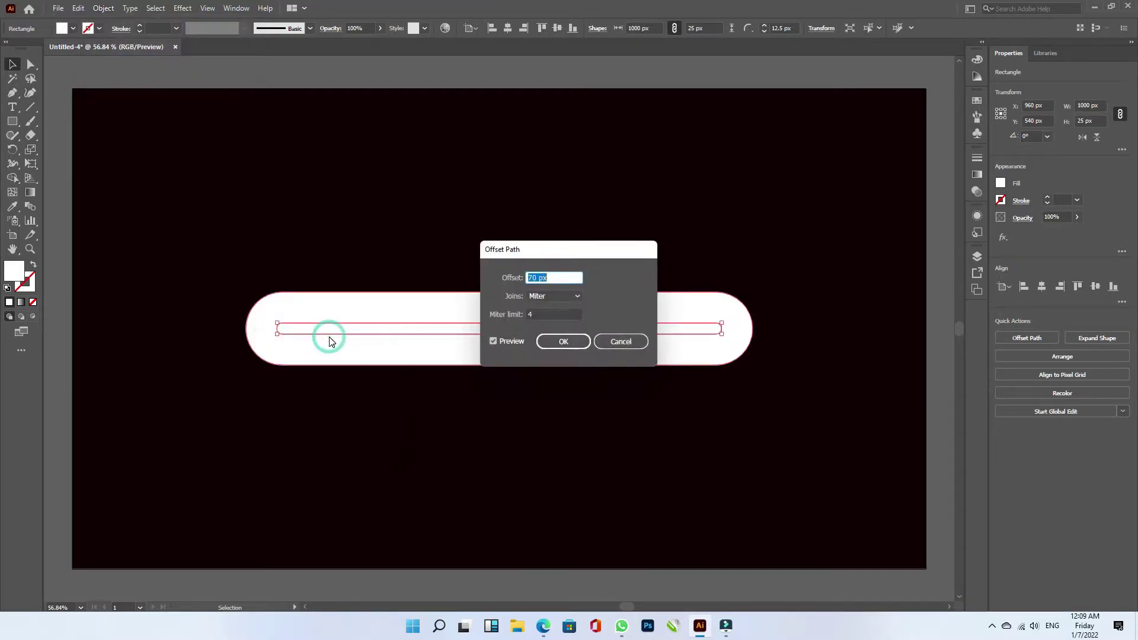
{"action": "left_click", "coordinate": [557, 274]}
{"action": "left_click_drag", "start_coordinate": [557, 275], "coordinate": [498, 269]}
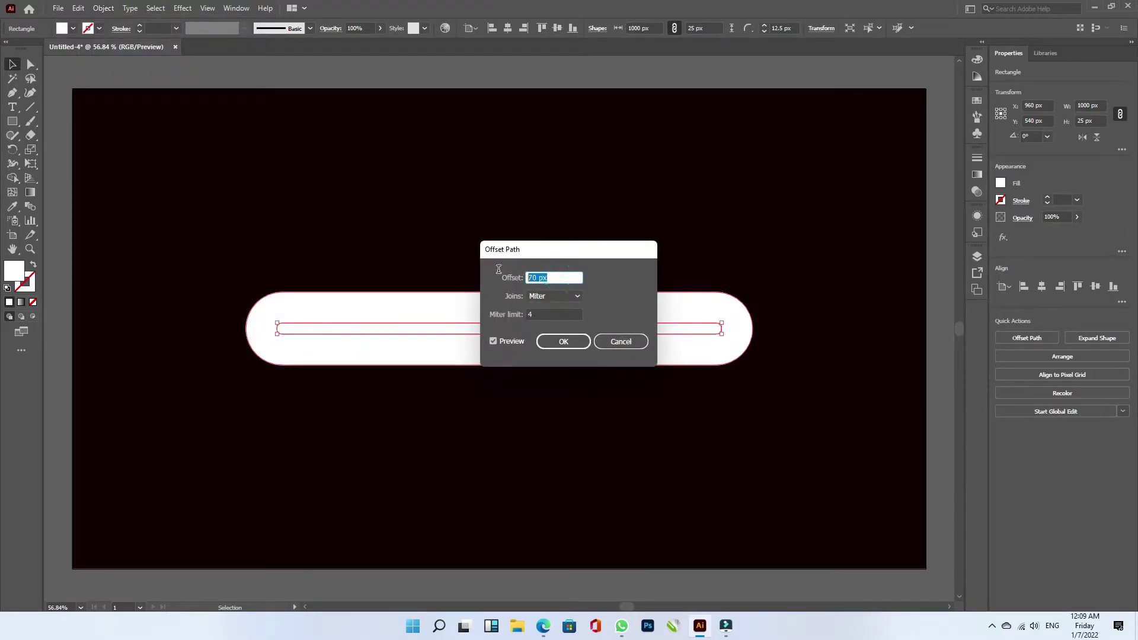
{"action": "left_click", "coordinate": [537, 313]}
{"action": "left_click", "coordinate": [554, 344]}
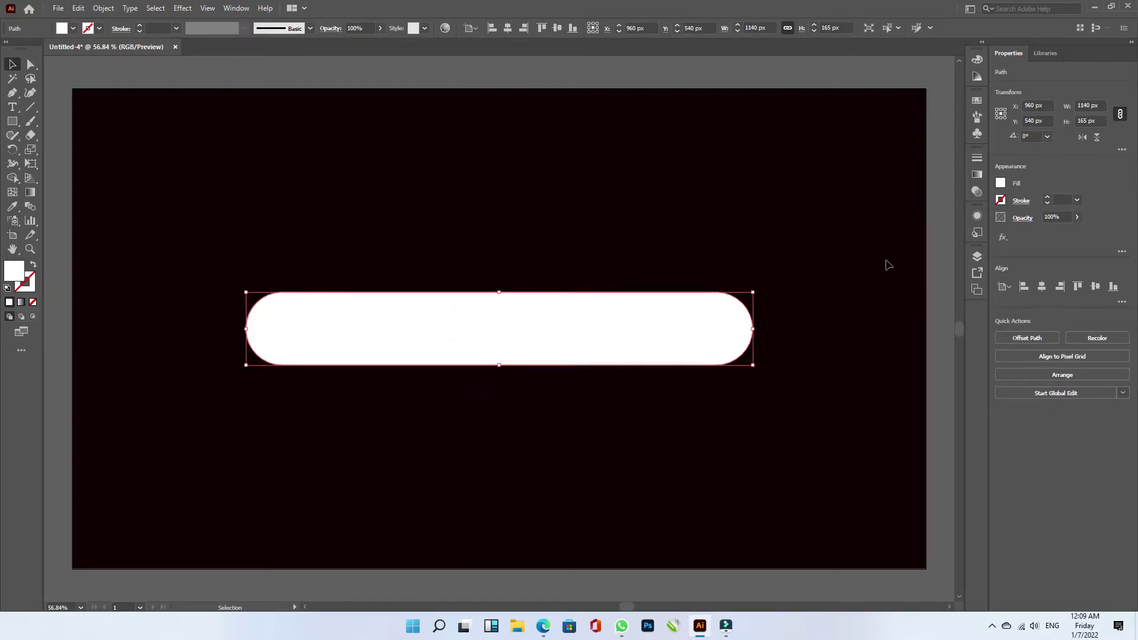
Step: Fill the large offset shape around the bar with the black swatch
{"action": "left_click", "coordinate": [977, 99]}
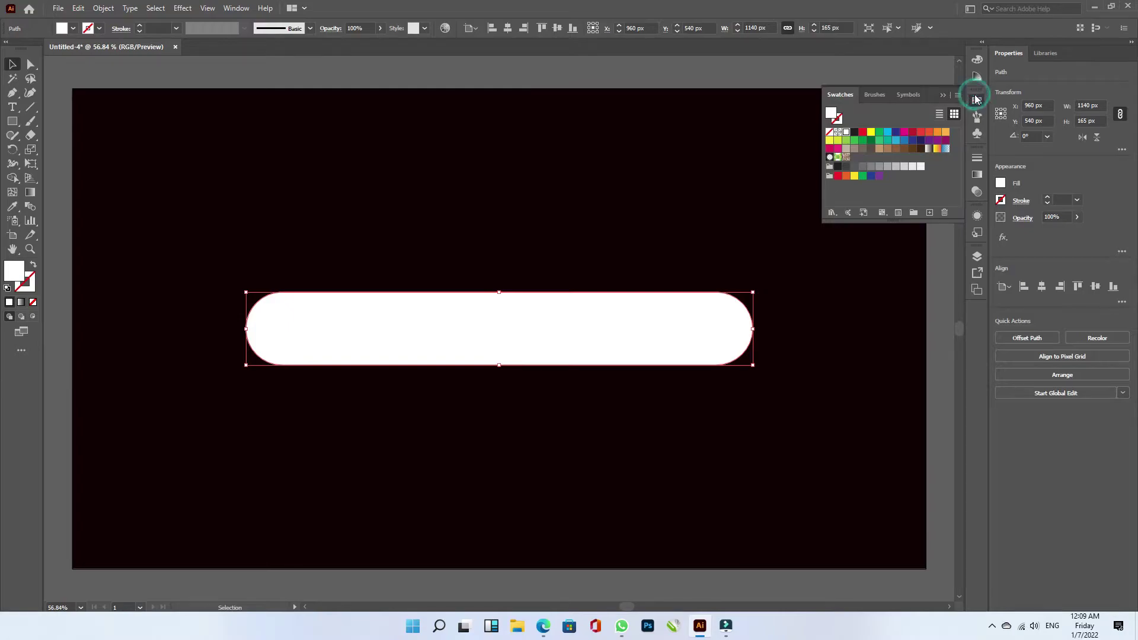
{"action": "left_click", "coordinate": [855, 134]}
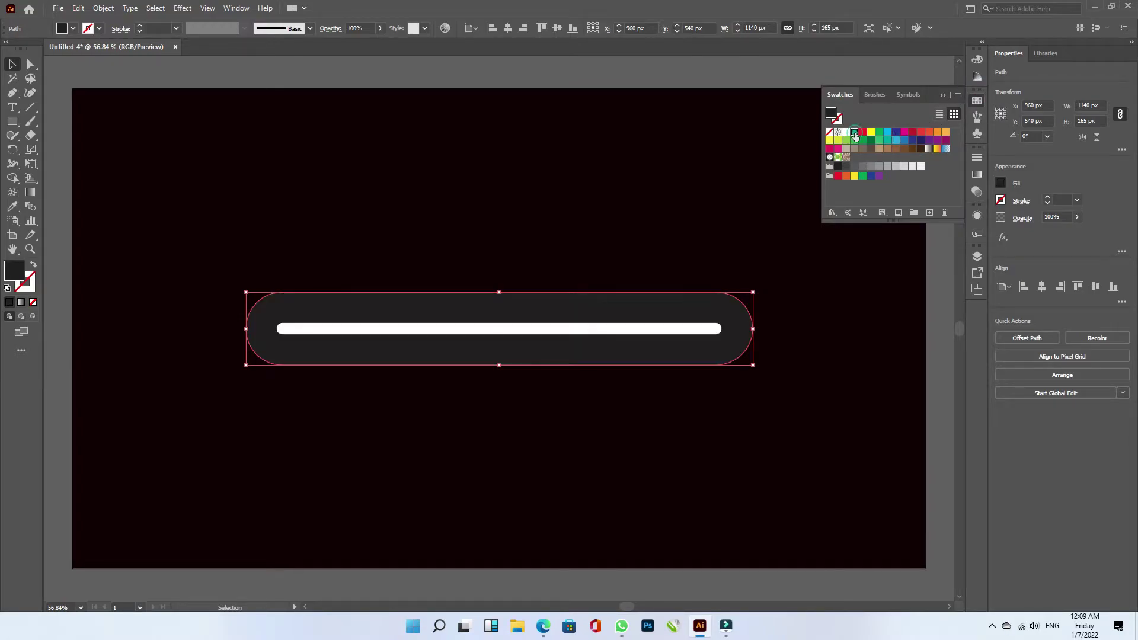
{"action": "left_click", "coordinate": [976, 102]}
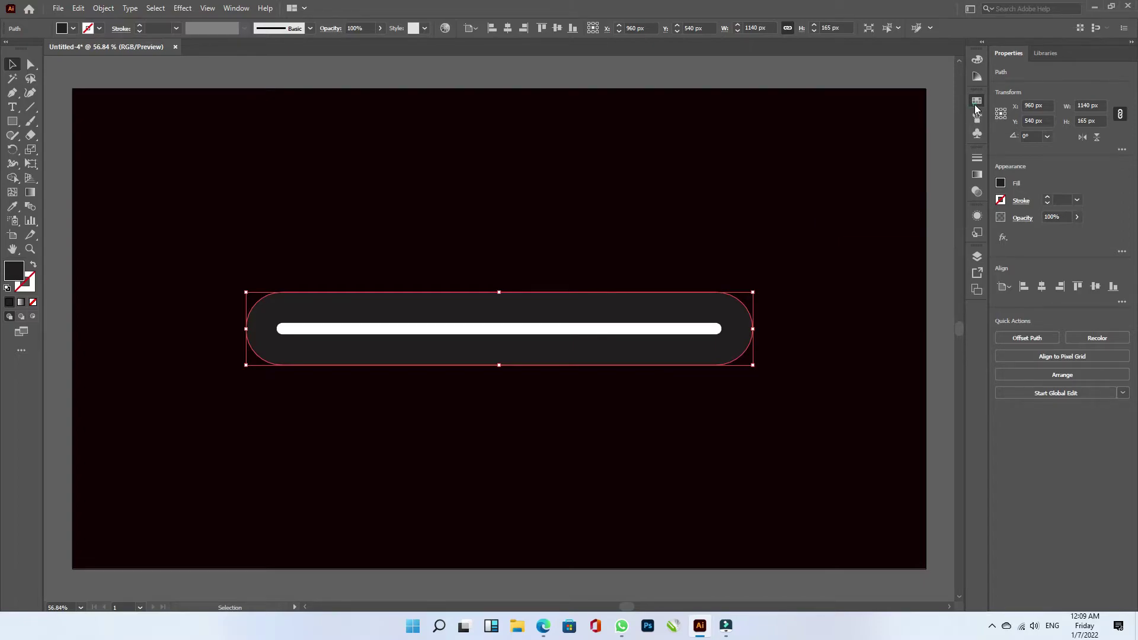
Step: Set the blend spacing to a specified distance of 1 px
{"action": "double_click", "coordinate": [32, 206]}
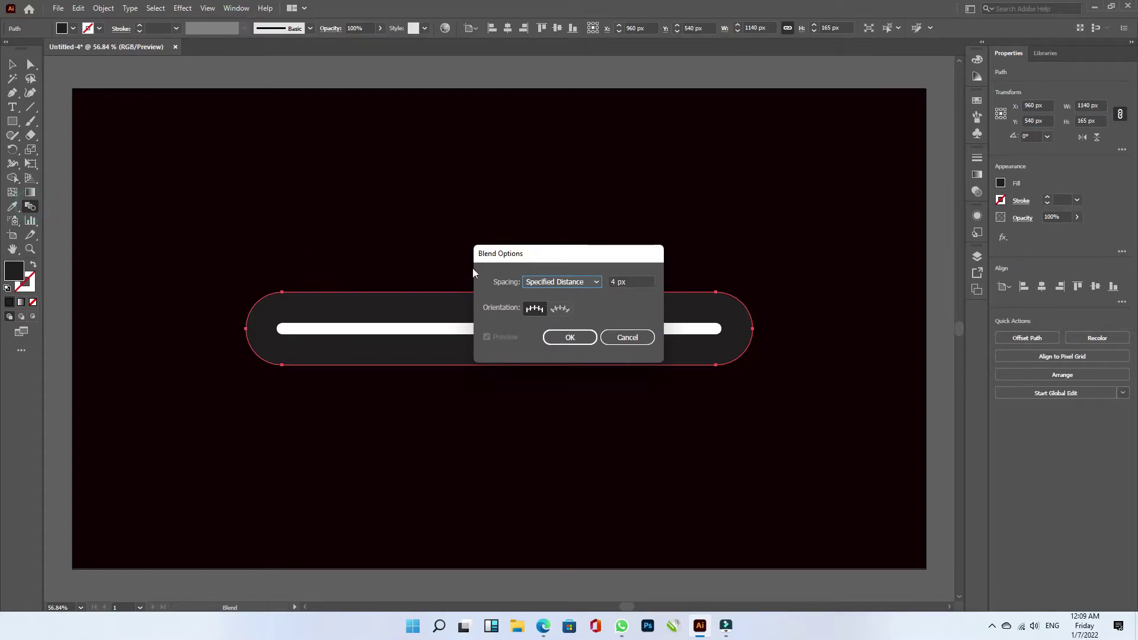
{"action": "left_click", "coordinate": [534, 284]}
{"action": "left_click", "coordinate": [550, 324]}
{"action": "left_click", "coordinate": [620, 282]}
{"action": "double_click", "coordinate": [620, 283]}
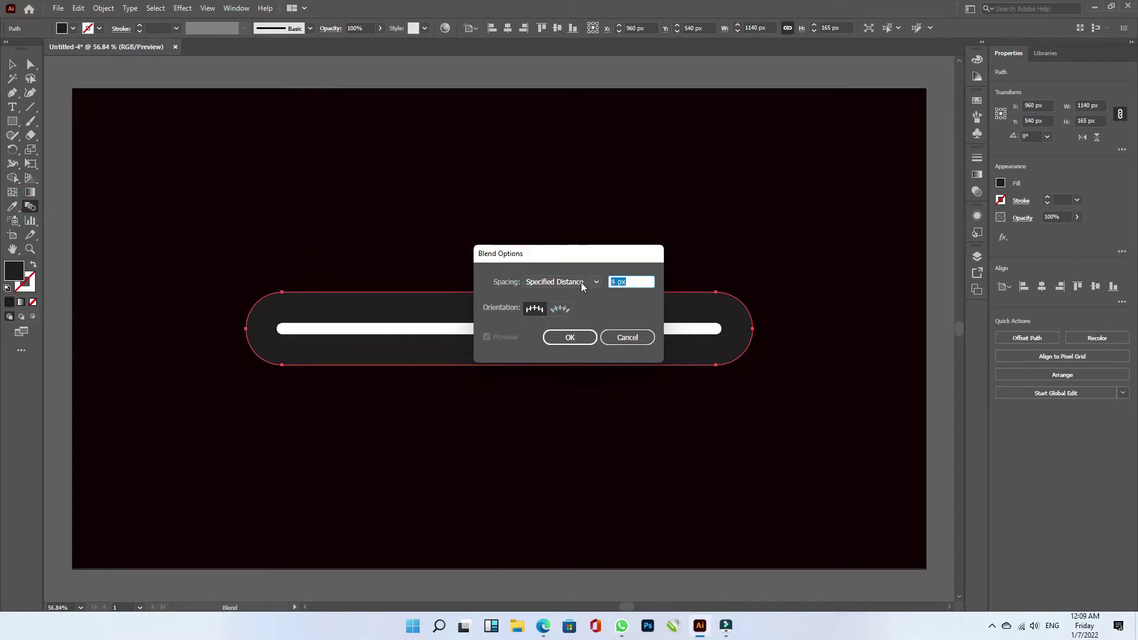
{"action": "type", "text": "1"}
{"action": "left_click", "coordinate": [572, 338]}
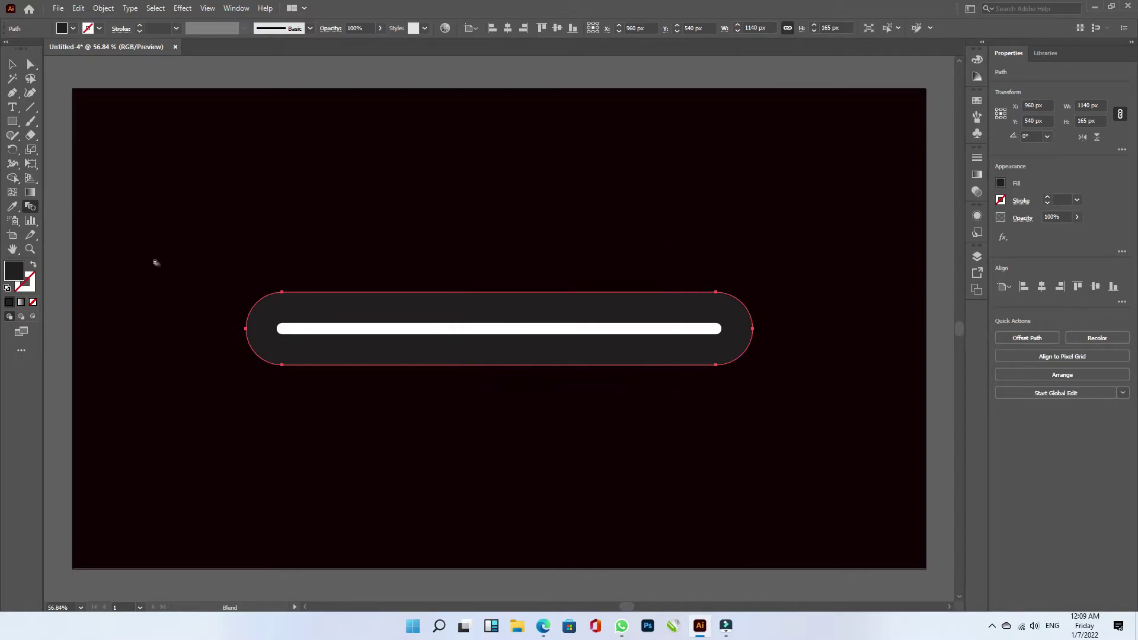
Step: Blend the inner white bar with the dark outer shape using the Blend tool
{"action": "left_click", "coordinate": [306, 319]}
{"action": "left_click", "coordinate": [324, 330]}
{"action": "left_click", "coordinate": [284, 314]}
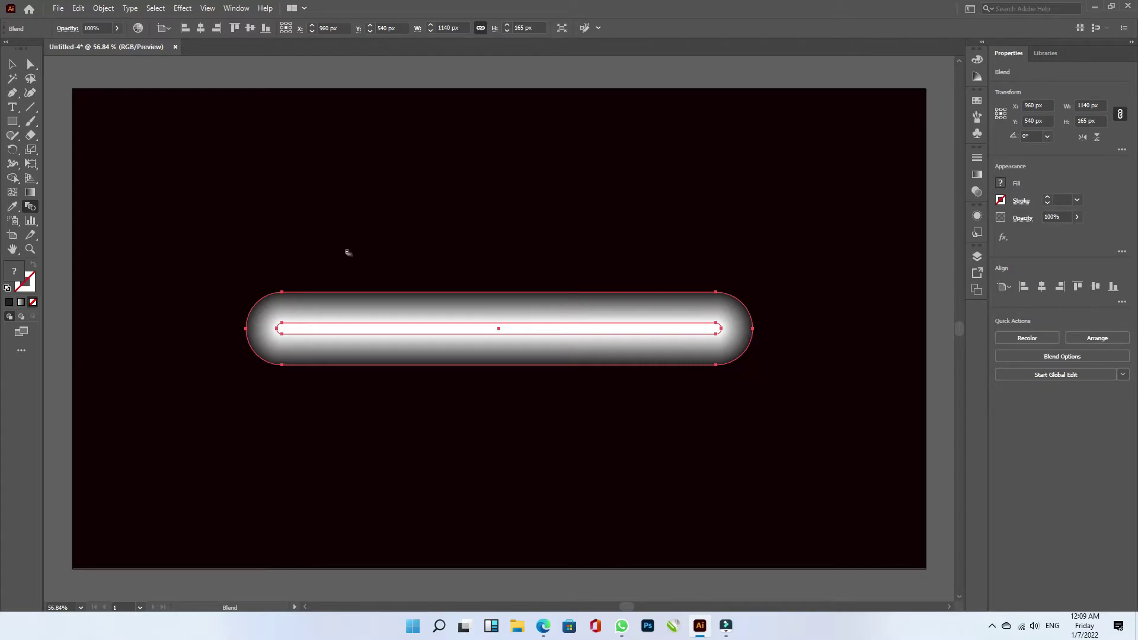
Step: Set the blended bar's blending mode to Color Dodge so it glows against the background
{"action": "left_click", "coordinate": [236, 9]}
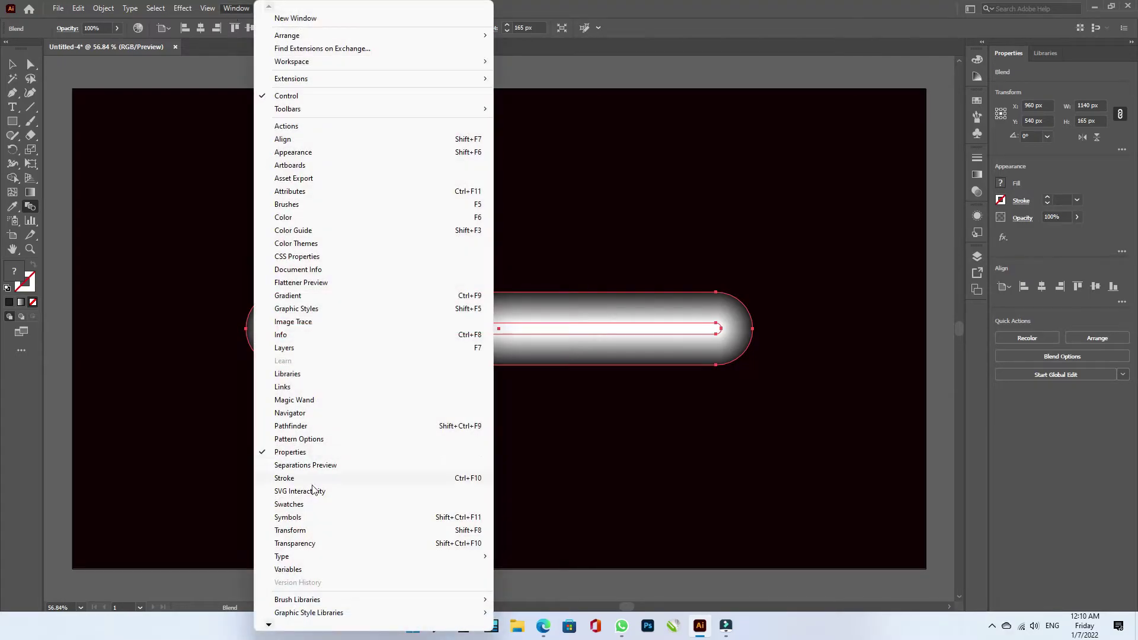
{"action": "left_click", "coordinate": [295, 544]}
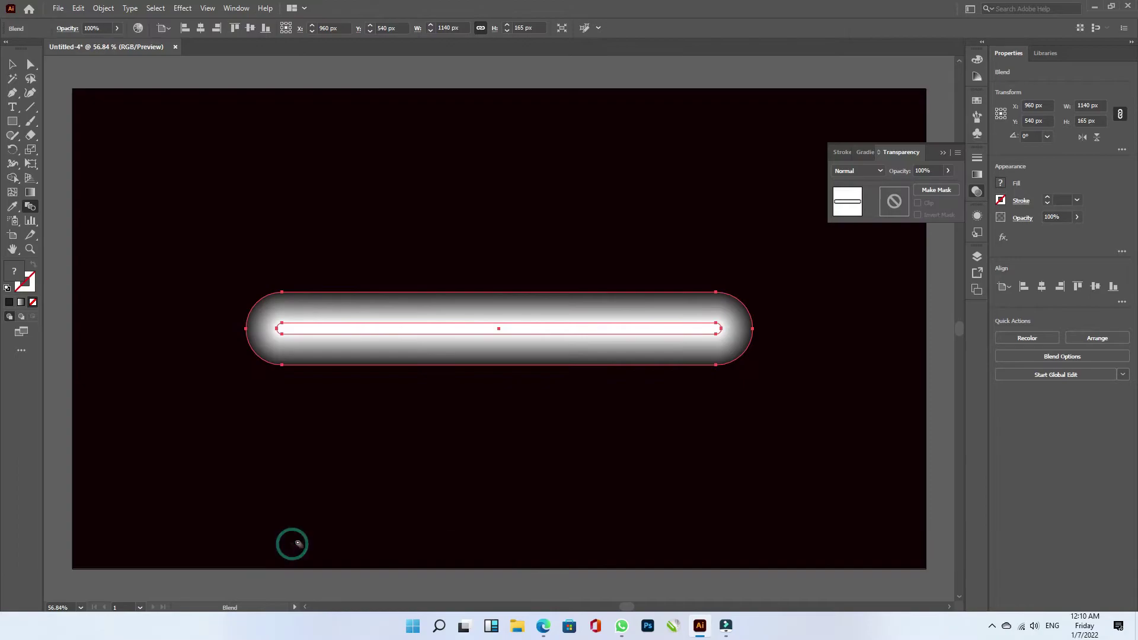
{"action": "left_click", "coordinate": [880, 170]}
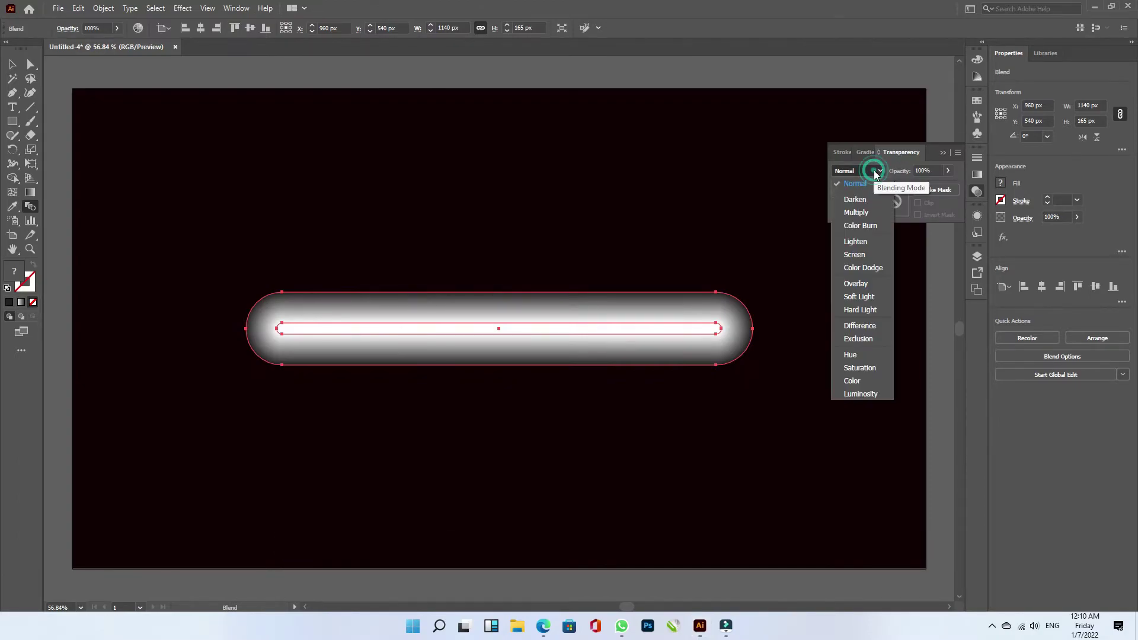
{"action": "left_click", "coordinate": [879, 270]}
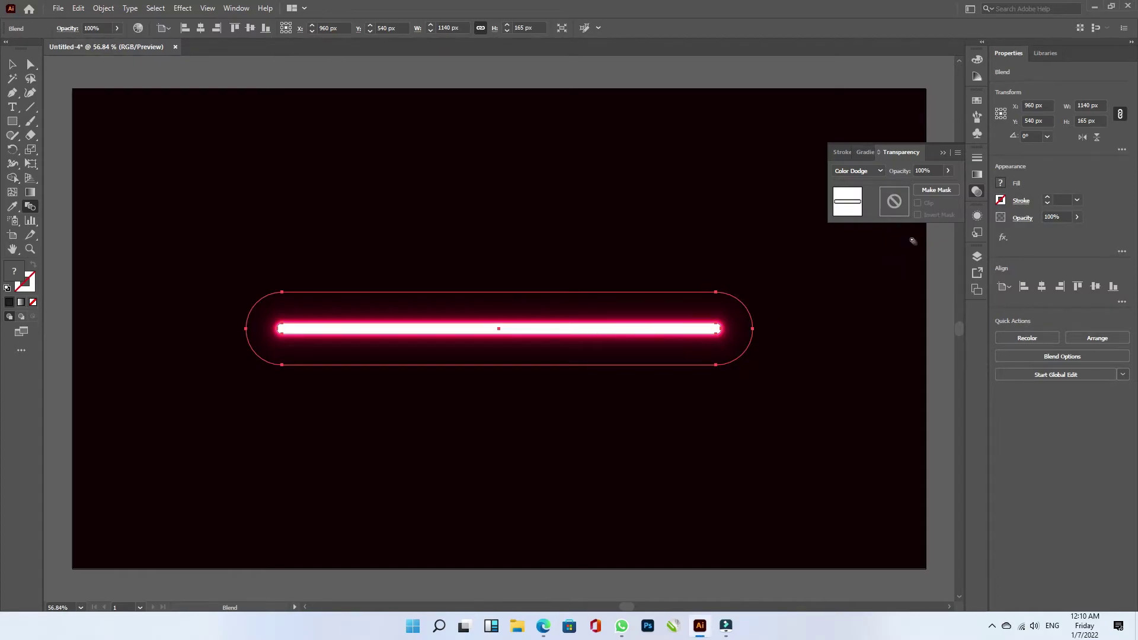
{"action": "left_click", "coordinate": [978, 178]}
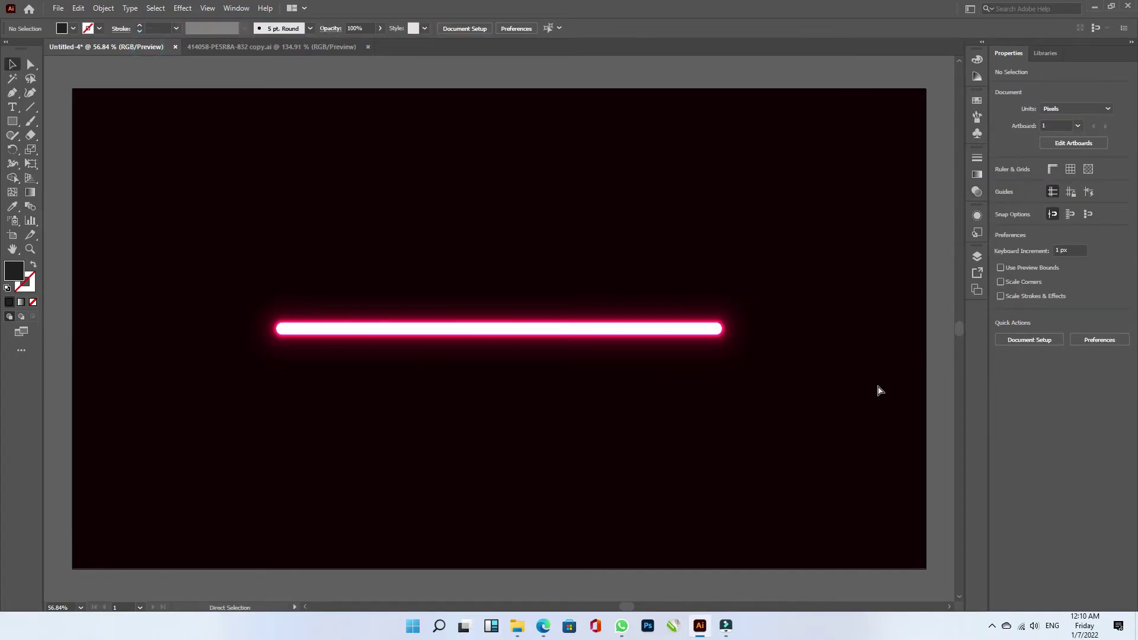
Step: Paste the copied lightsaber hilt and place it against the right end of the glowing blade
{"action": "key", "text": "ctrl+v"}
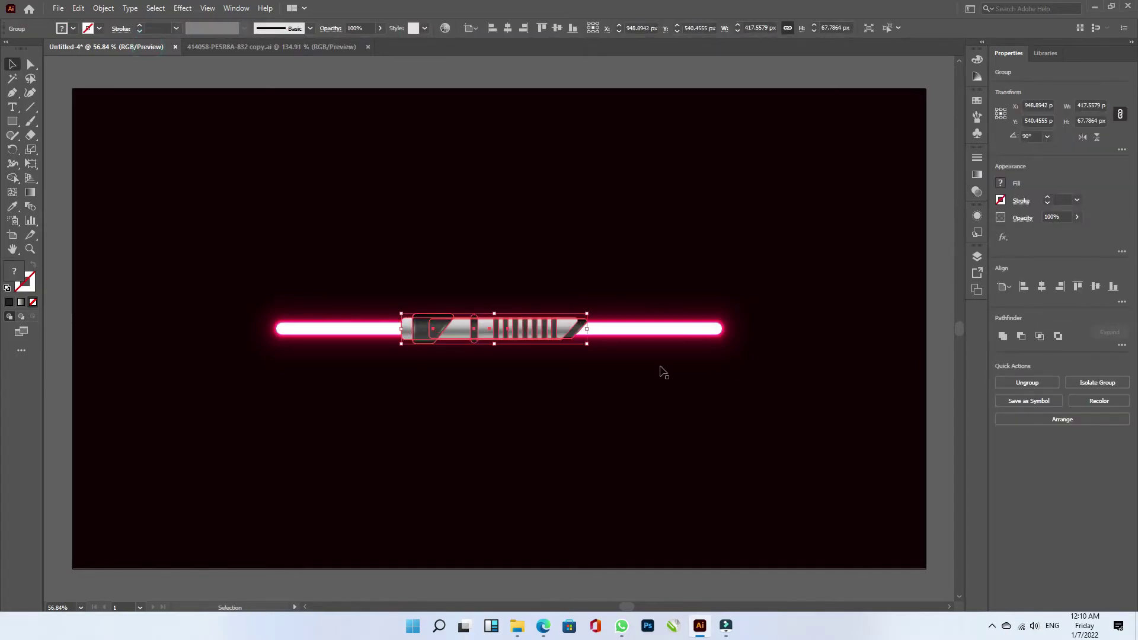
{"action": "left_click_drag", "start_coordinate": [469, 330], "coordinate": [663, 332]}
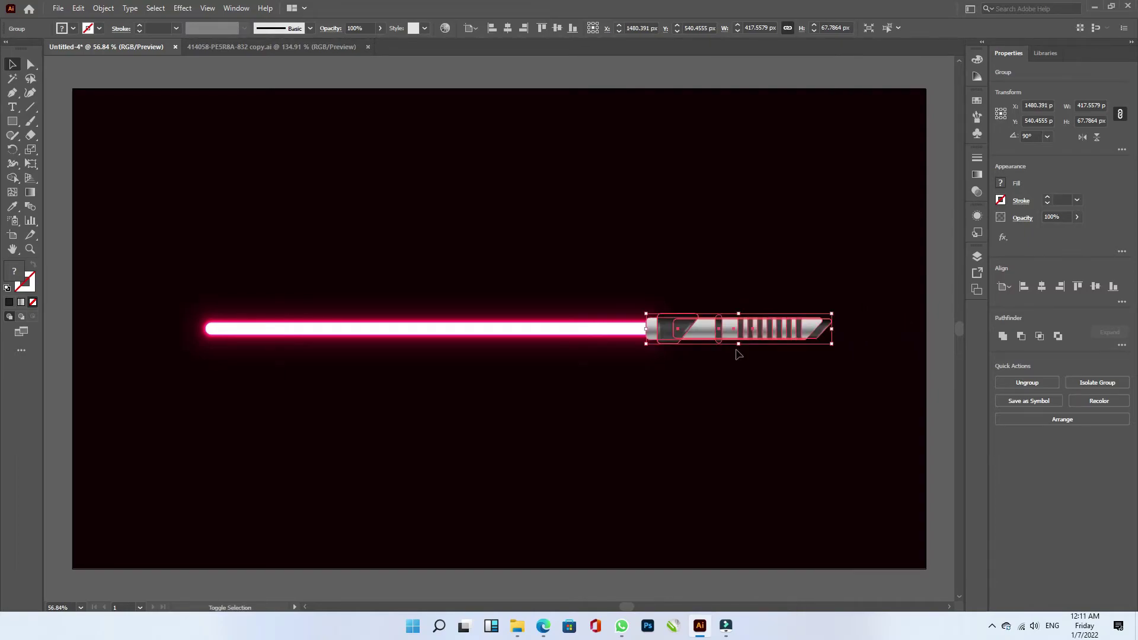
Step: Group the hilt with the blade and centre the group horizontally on the artboard
{"action": "left_click", "coordinate": [599, 331], "text": "shift"}
{"action": "right_click", "coordinate": [607, 330]}
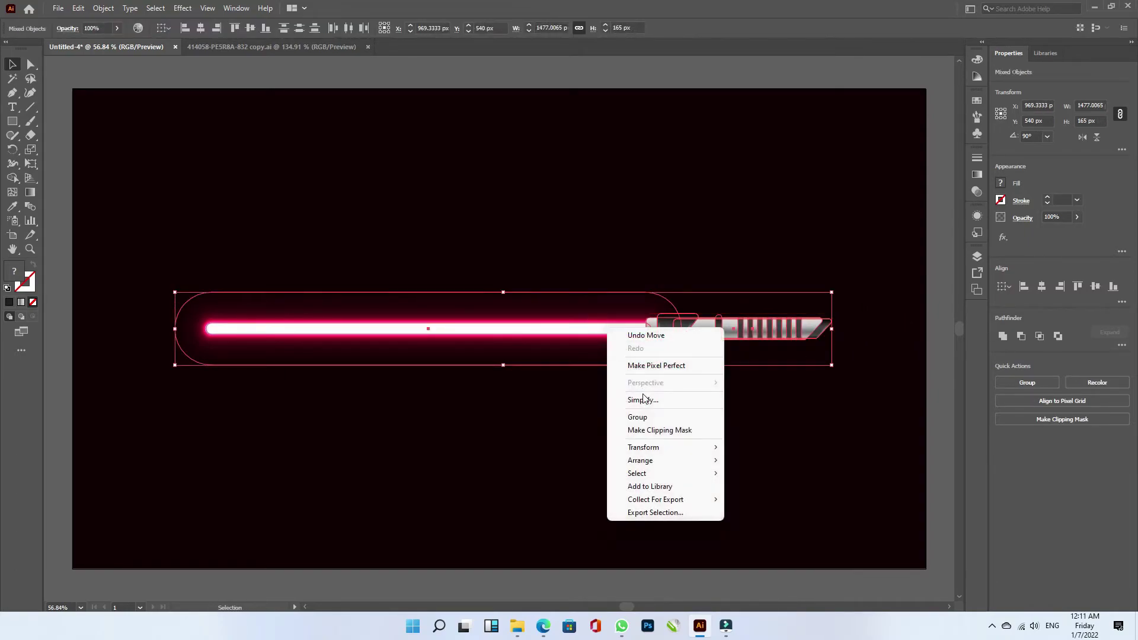
{"action": "left_click", "coordinate": [643, 417]}
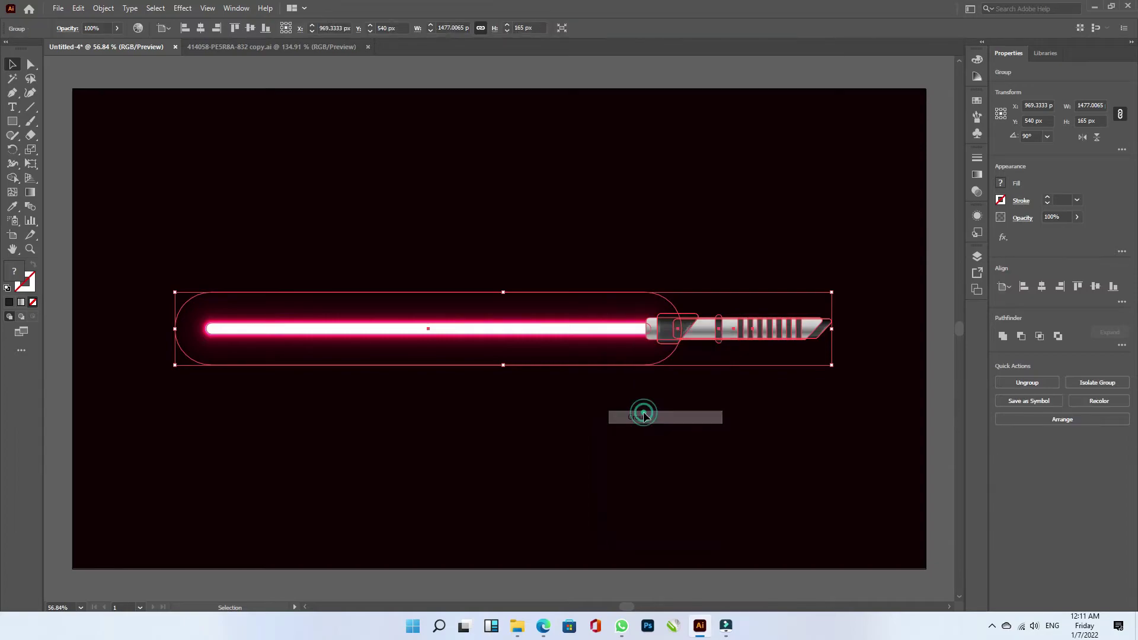
{"action": "left_click", "coordinate": [1041, 286]}
{"action": "left_click", "coordinate": [889, 280]}
Step: Unlock Layer 1 and select its dark background rectangle
{"action": "left_click", "coordinate": [977, 256]}
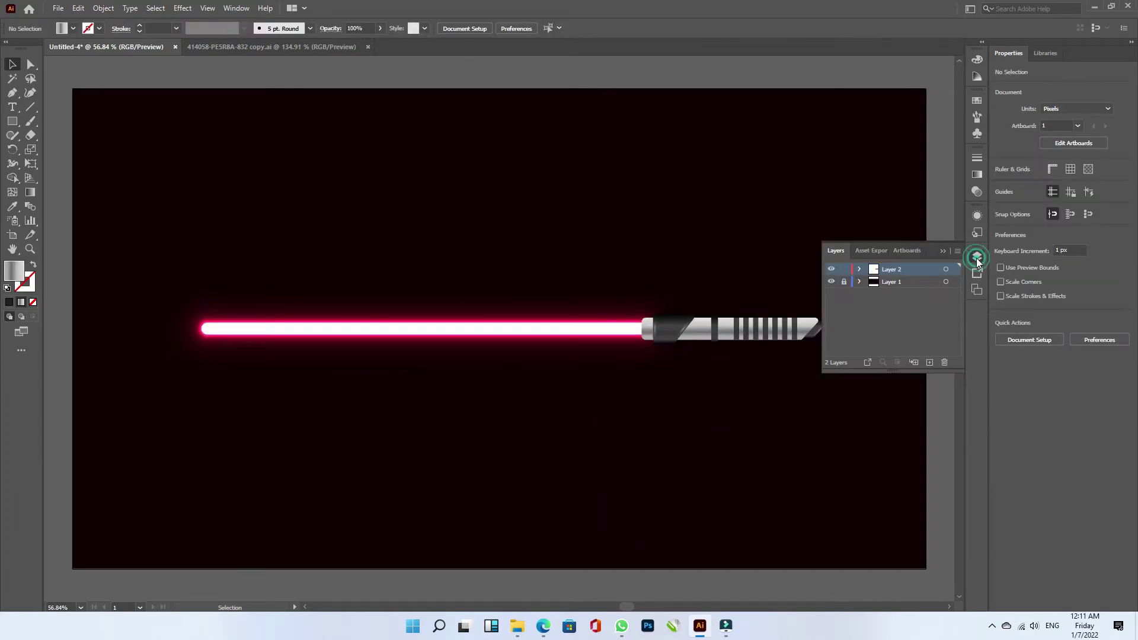
{"action": "left_click", "coordinate": [843, 276]}
{"action": "left_click", "coordinate": [762, 241]}
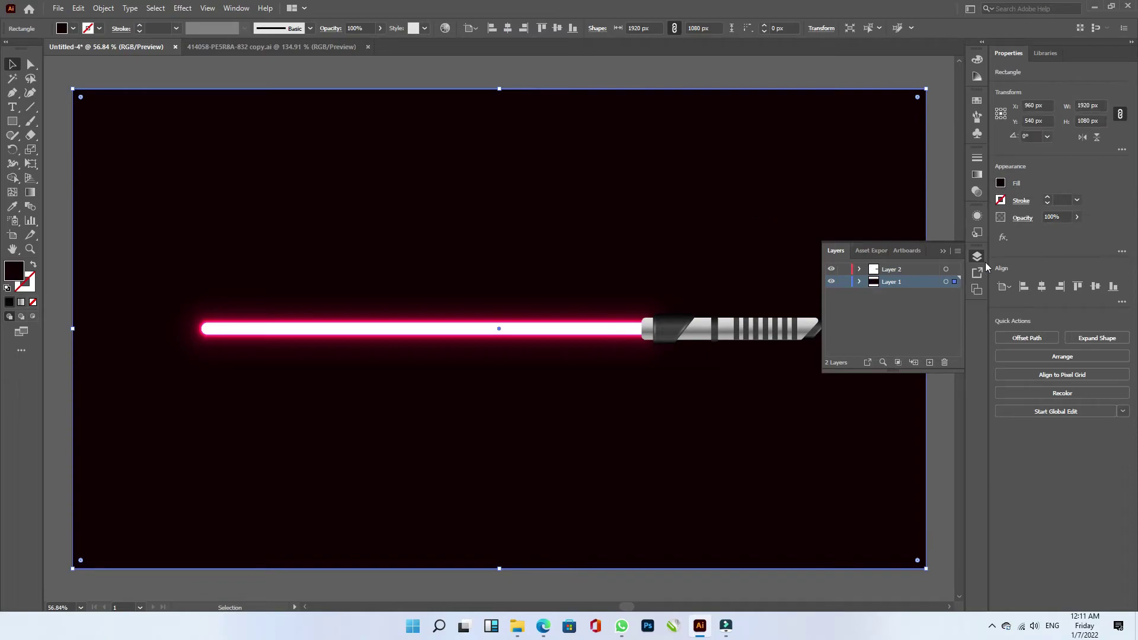
{"action": "left_click", "coordinate": [977, 256]}
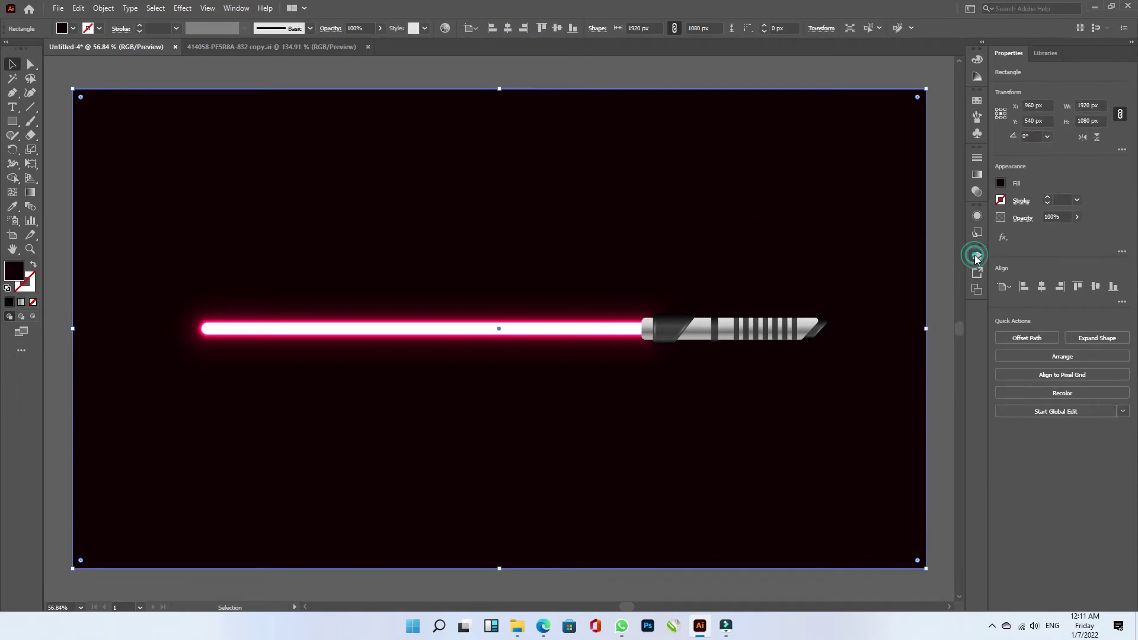
Step: Save the background's fill as a new global process colour swatch, R=17 G=2 B=5
{"action": "left_click", "coordinate": [977, 100]}
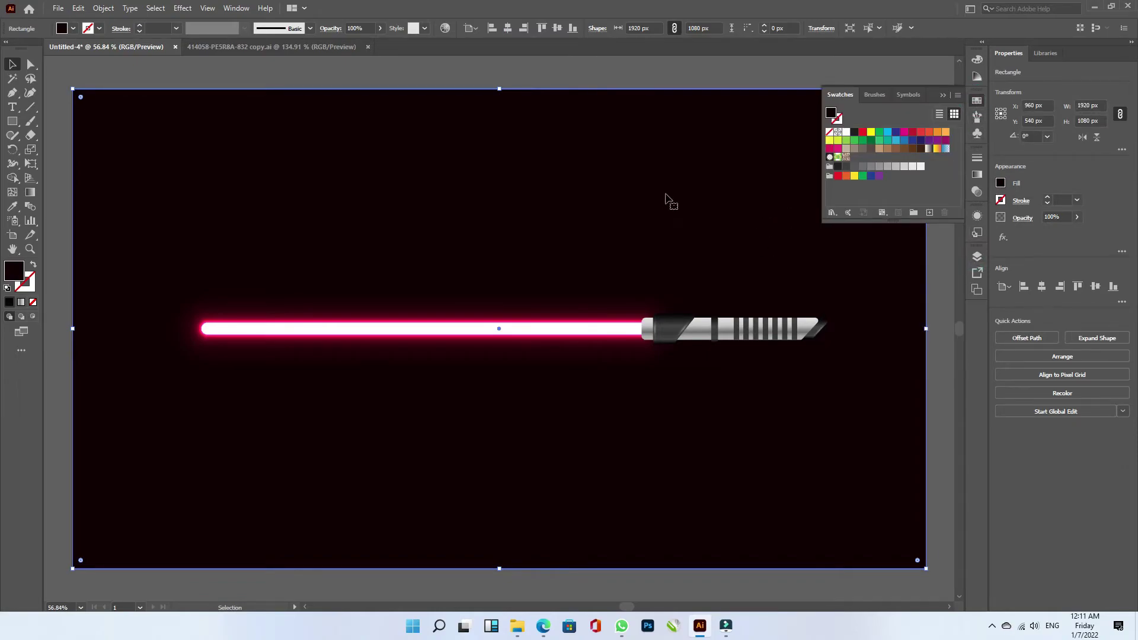
{"action": "left_click", "coordinate": [619, 158]}
{"action": "left_click", "coordinate": [930, 212]}
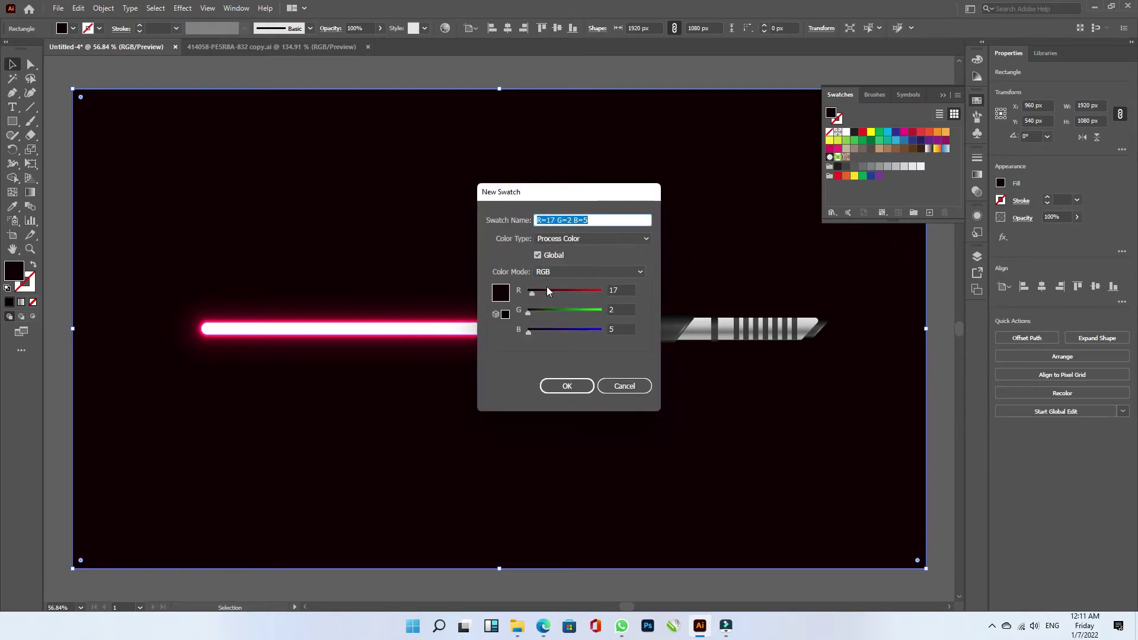
{"action": "left_click", "coordinate": [538, 255]}
{"action": "left_click", "coordinate": [538, 256]}
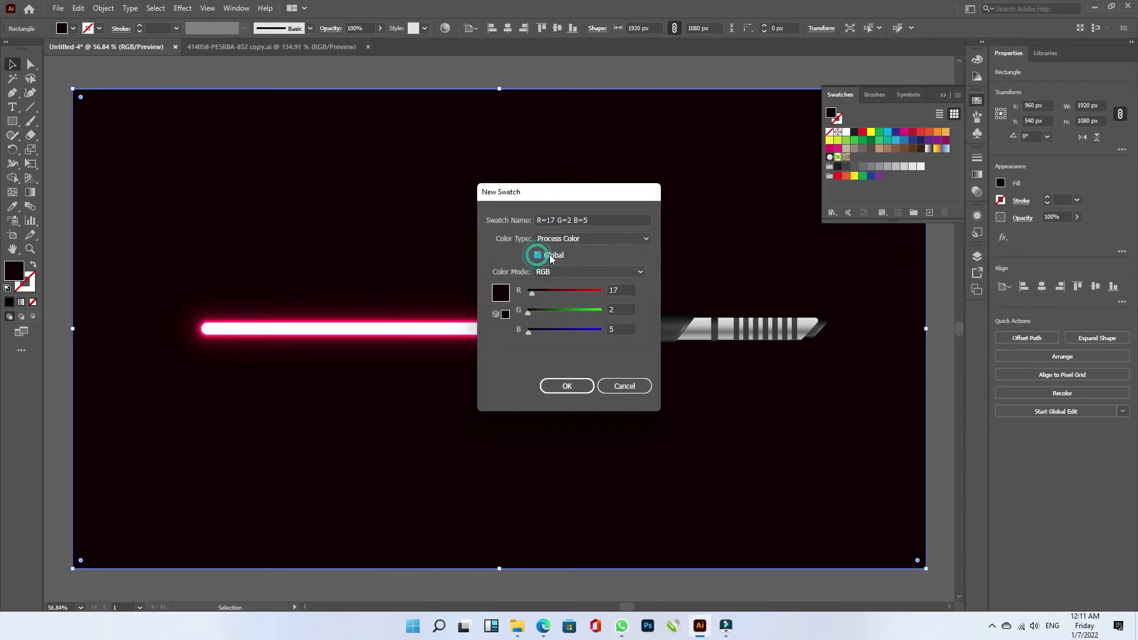
{"action": "left_click", "coordinate": [567, 386]}
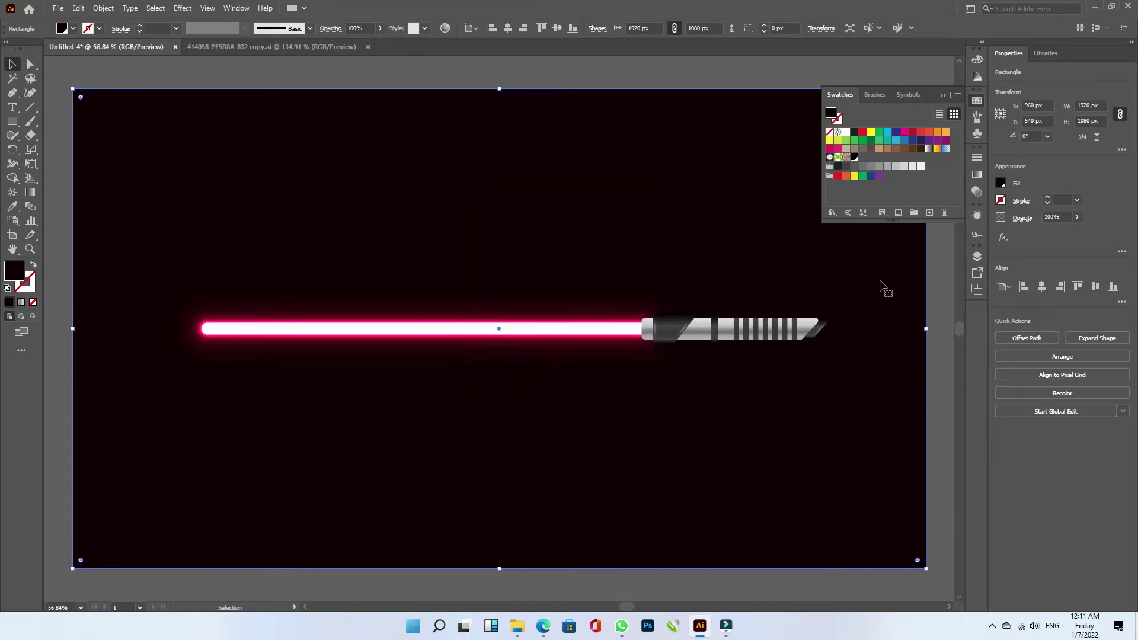
Step: Switch the new global swatch to HSB mode and shift its hue to 322° with the preview on
{"action": "double_click", "coordinate": [855, 158]}
{"action": "left_click", "coordinate": [563, 272]}
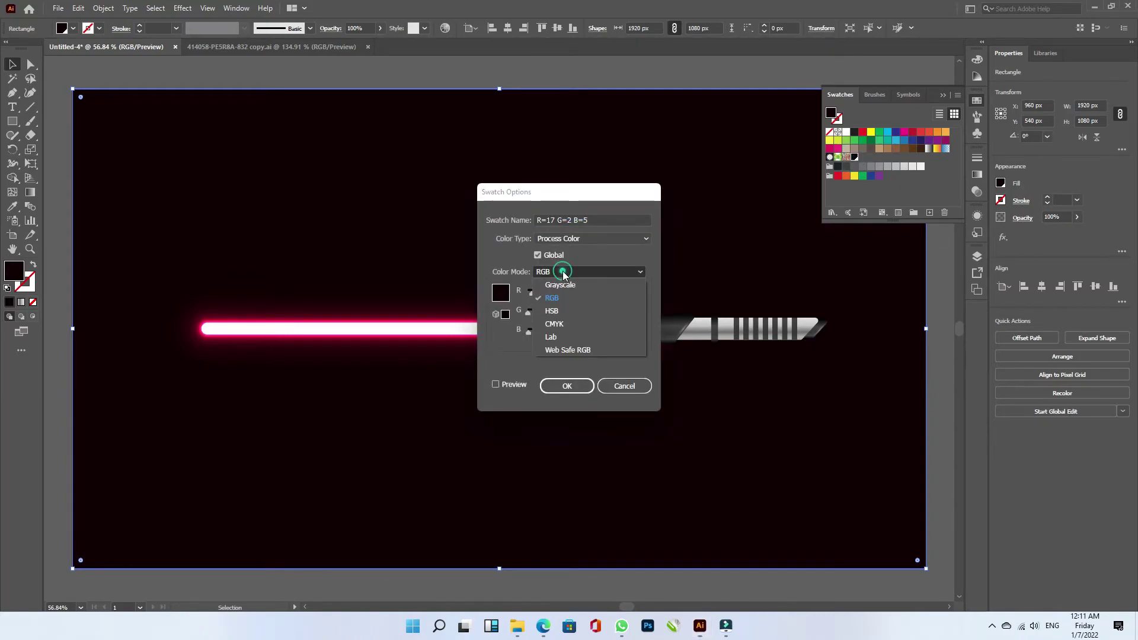
{"action": "left_click", "coordinate": [571, 310]}
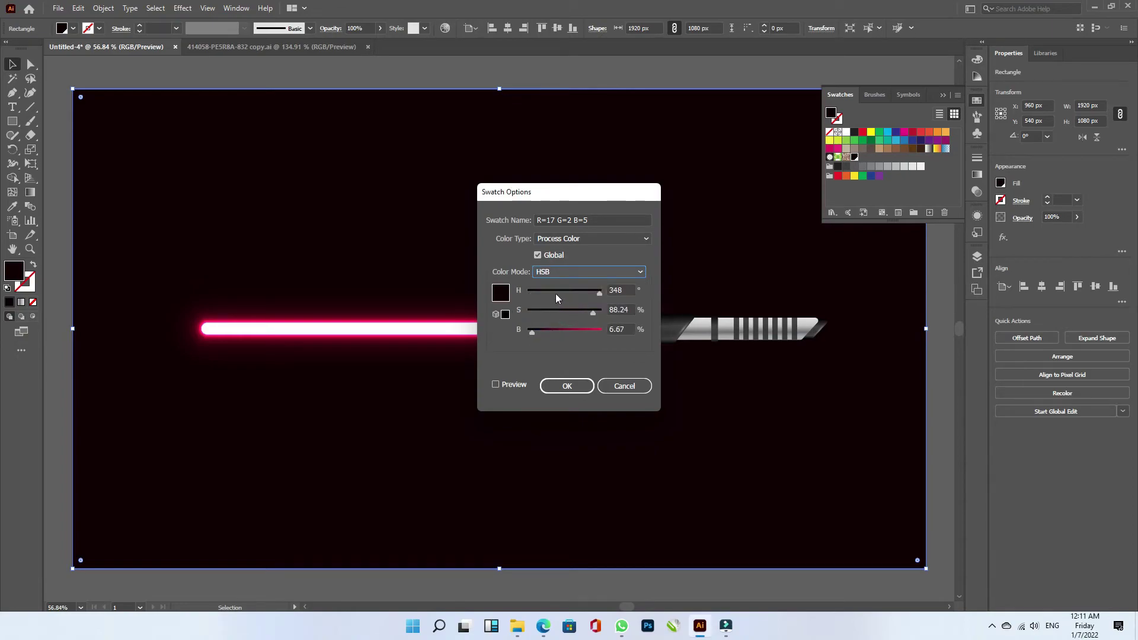
{"action": "left_click_drag", "start_coordinate": [556, 291], "coordinate": [587, 294]}
{"action": "left_click", "coordinate": [496, 384]}
{"action": "left_click_drag", "start_coordinate": [592, 297], "coordinate": [596, 298]}
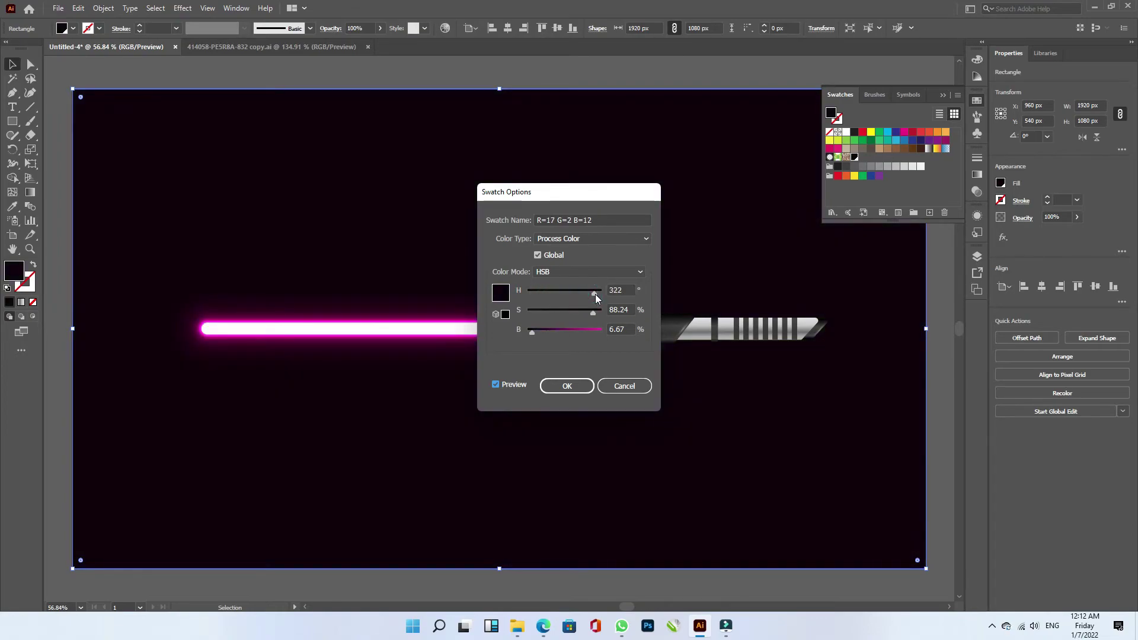
{"action": "left_click", "coordinate": [568, 386]}
{"action": "left_click", "coordinate": [933, 333]}
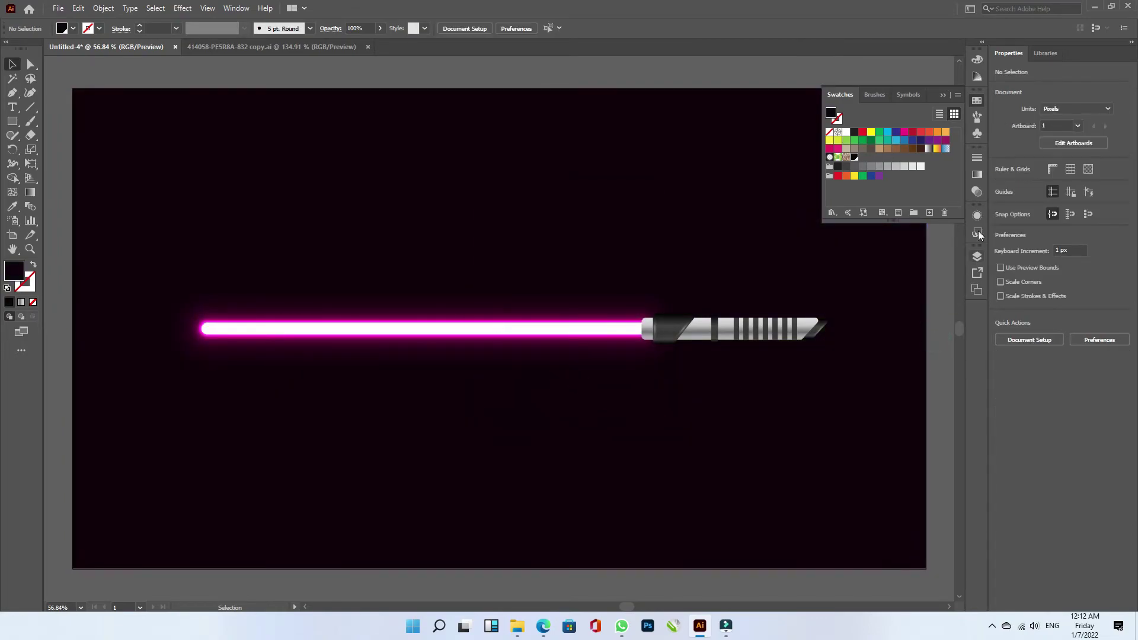
{"action": "left_click", "coordinate": [977, 101]}
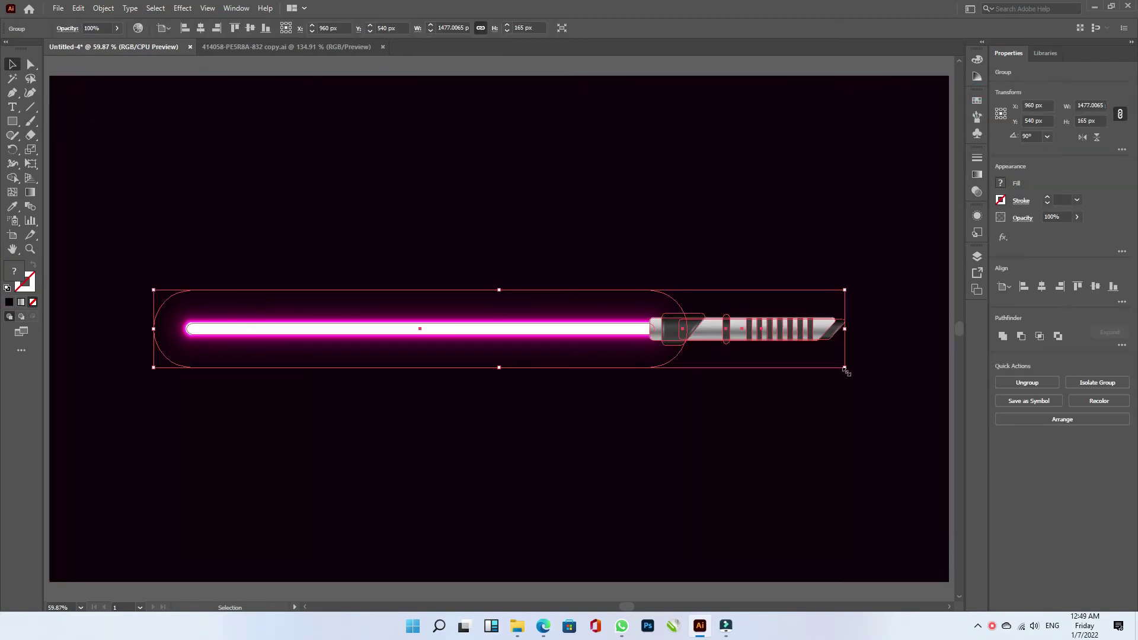
Step: Scale the lightsaber down proportionally to about 1107 px wide and centre it horizontally and vertically on the artboard
{"action": "left_click_drag", "start_coordinate": [845, 368], "coordinate": [780, 350]}
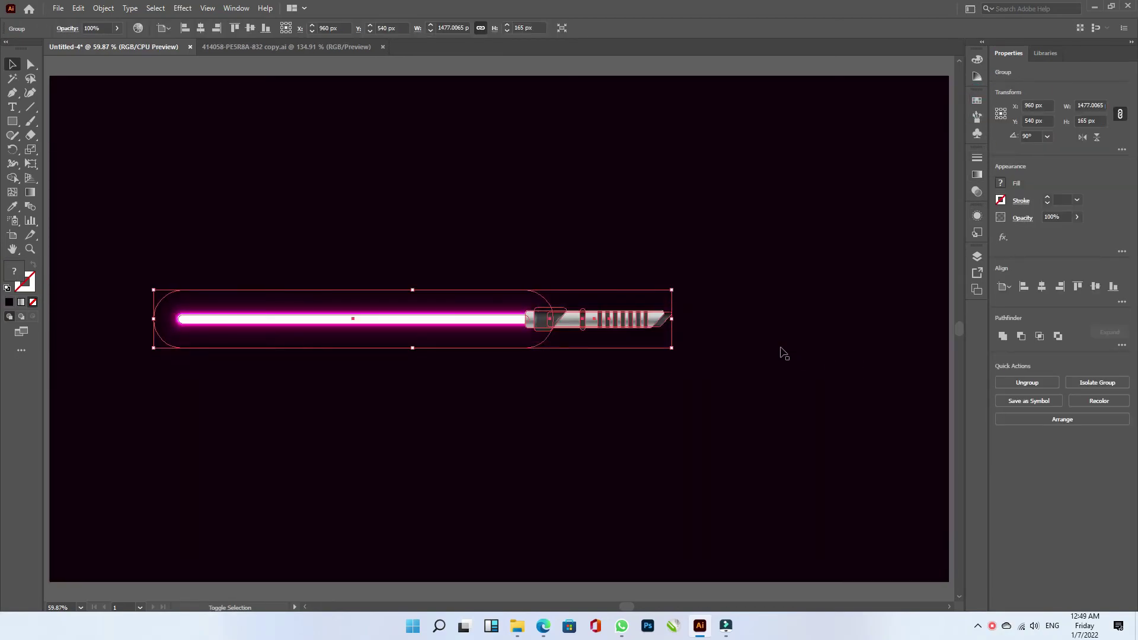
{"action": "left_click", "coordinate": [1042, 290]}
{"action": "left_click", "coordinate": [1094, 286]}
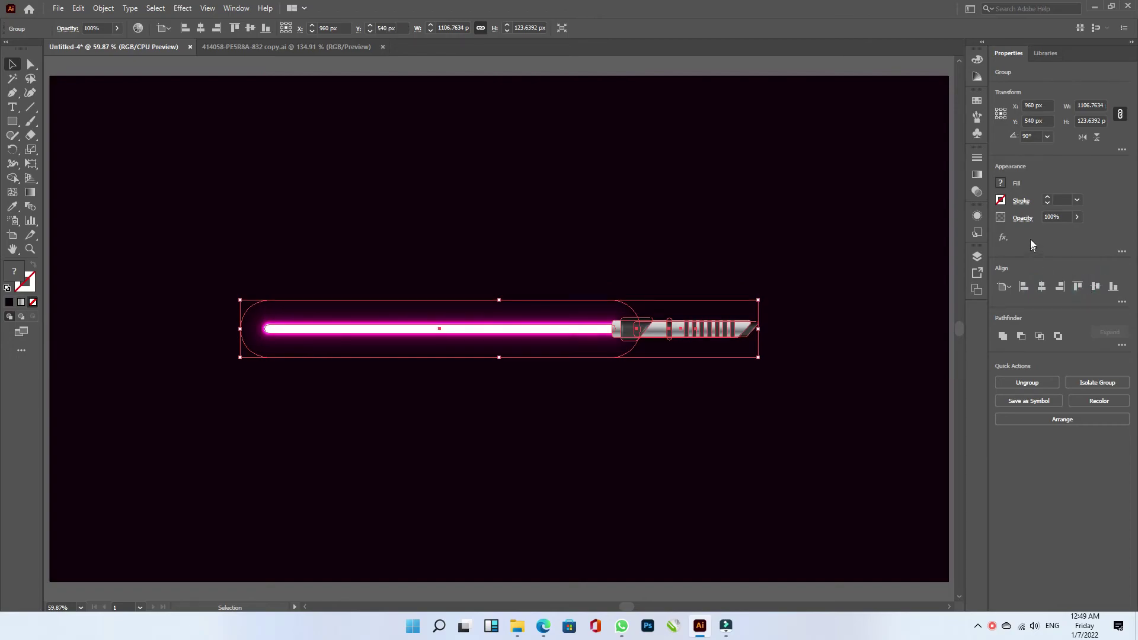
Step: Set the lightsaber group's rotation angle to 45°
{"action": "left_click", "coordinate": [1032, 137]}
{"action": "type", "text": "45"}
{"action": "key", "text": "Return"}
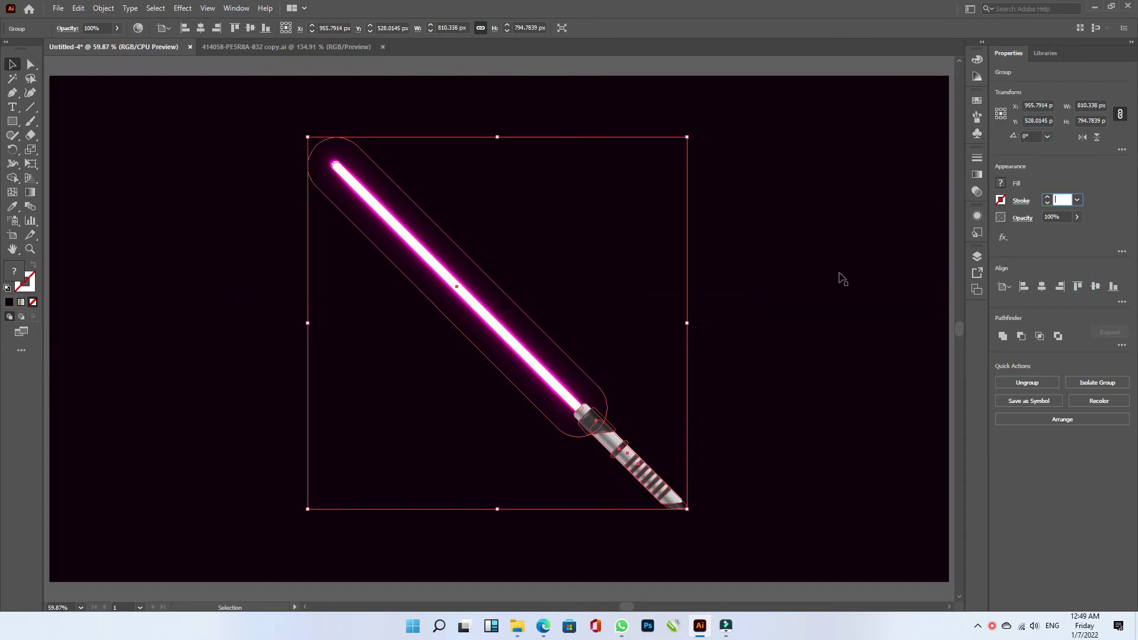
Step: Copy the diagonal lightsaber, paste it in front and flip one copy horizontally so the two cross
{"action": "left_click", "coordinate": [821, 269]}
{"action": "left_click", "coordinate": [534, 350]}
{"action": "left_click", "coordinate": [78, 8]}
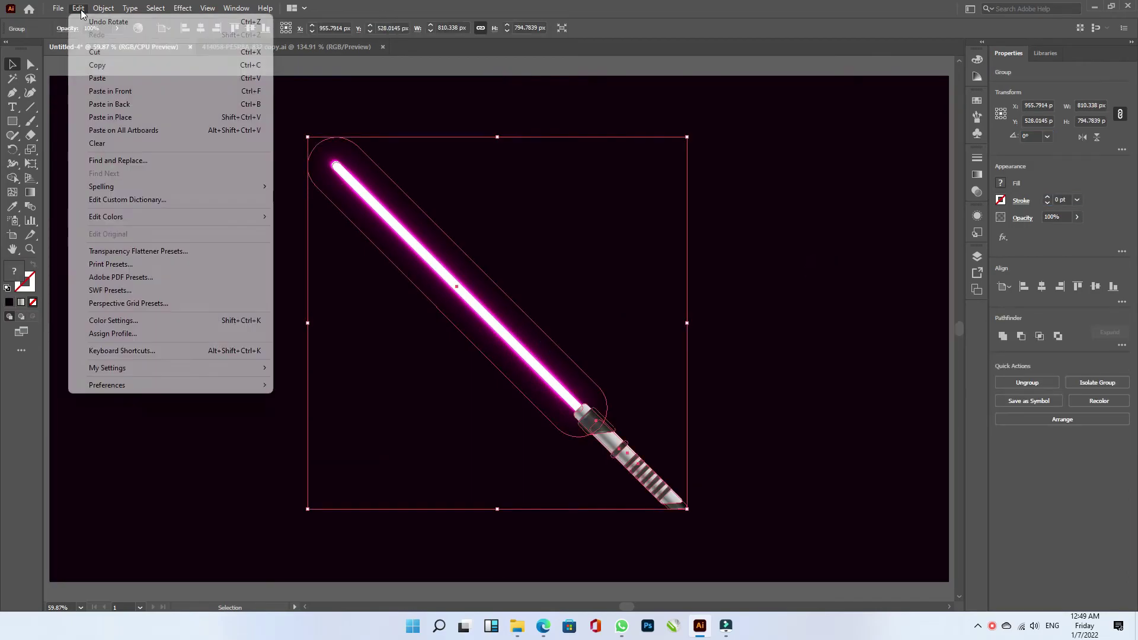
{"action": "left_click", "coordinate": [82, 10]}
{"action": "left_click", "coordinate": [83, 9]}
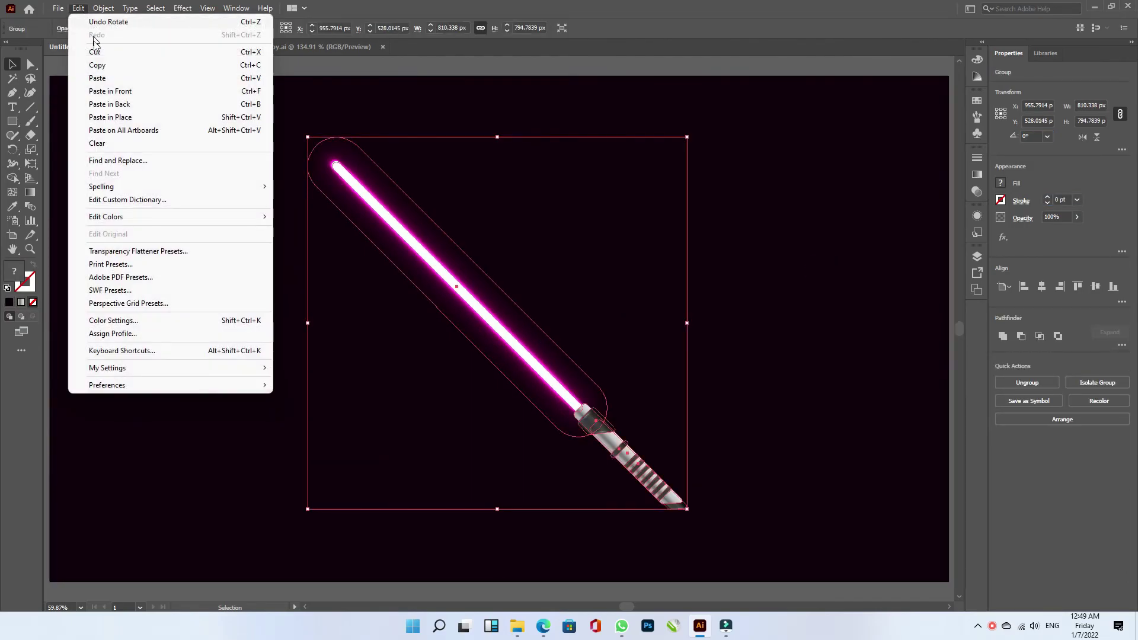
{"action": "left_click", "coordinate": [100, 92]}
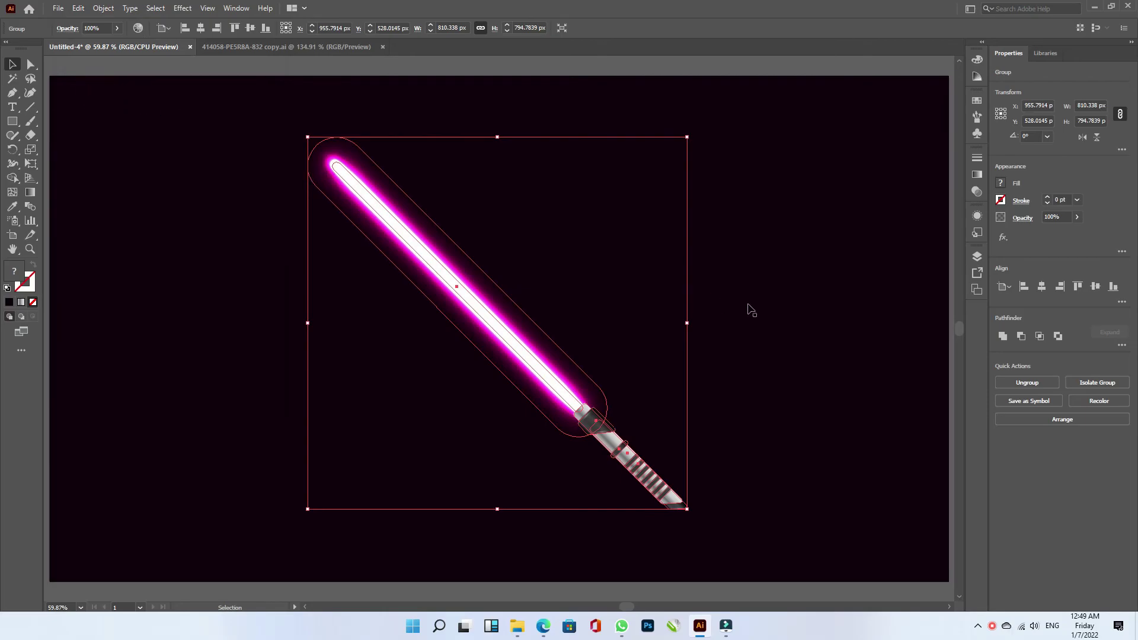
{"action": "left_click", "coordinate": [1082, 138]}
{"action": "left_click", "coordinate": [815, 279]}
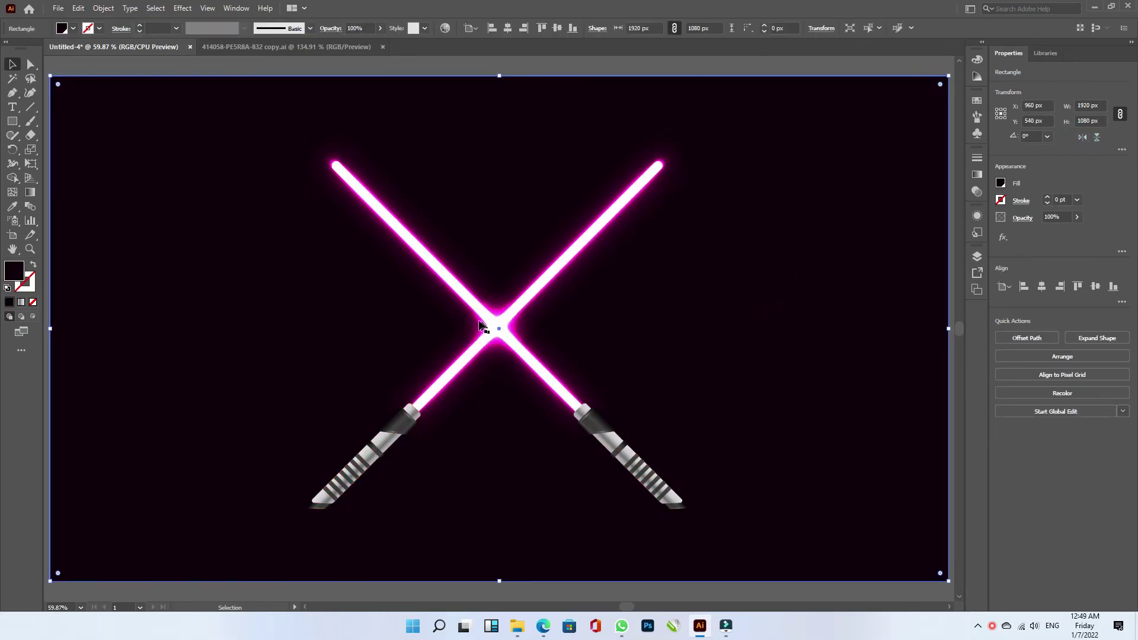
Step: Select both crossed lightsabers and enlarge them together proportionally from their centre
{"action": "left_click", "coordinate": [482, 323]}
{"action": "left_click", "coordinate": [413, 245], "text": "shift"}
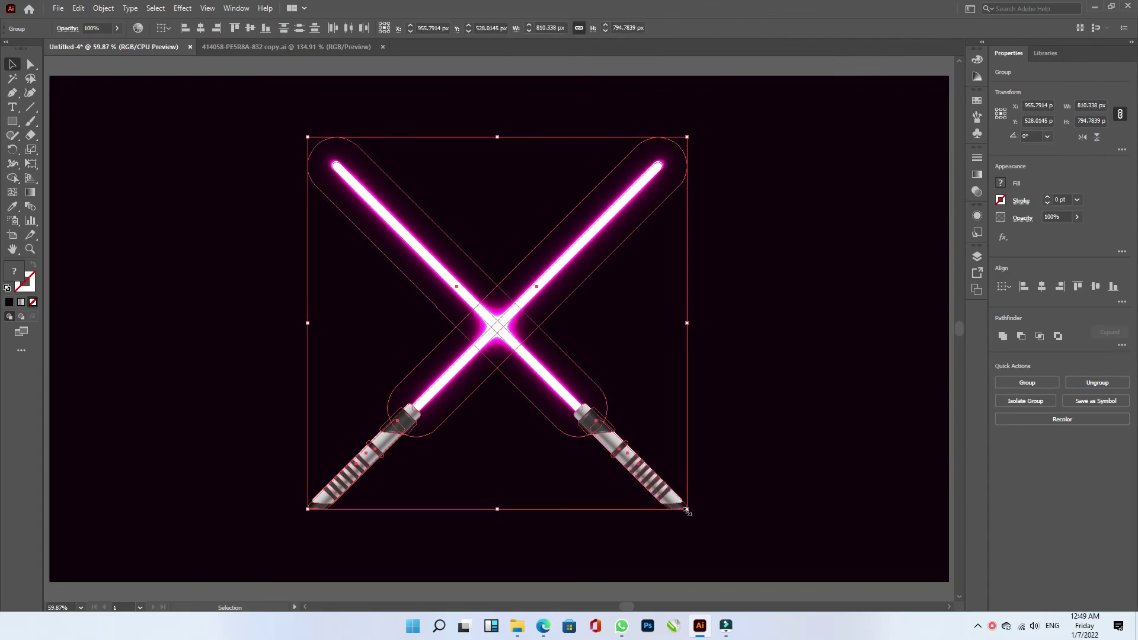
{"action": "left_click_drag", "start_coordinate": [688, 511], "coordinate": [728, 552]}
{"action": "left_click", "coordinate": [828, 415]}
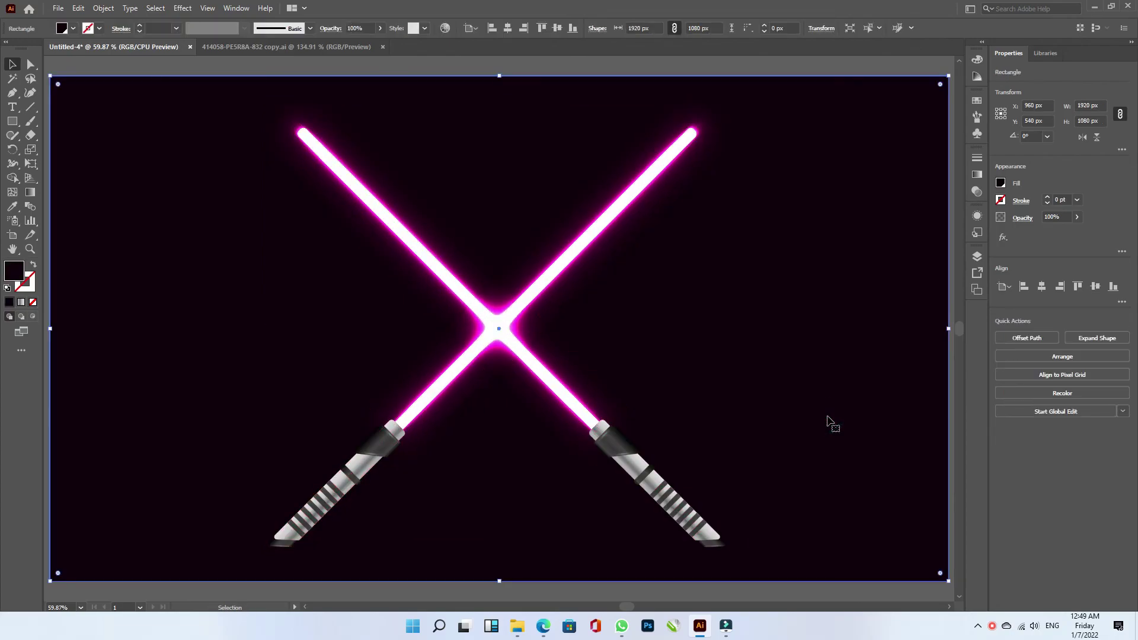